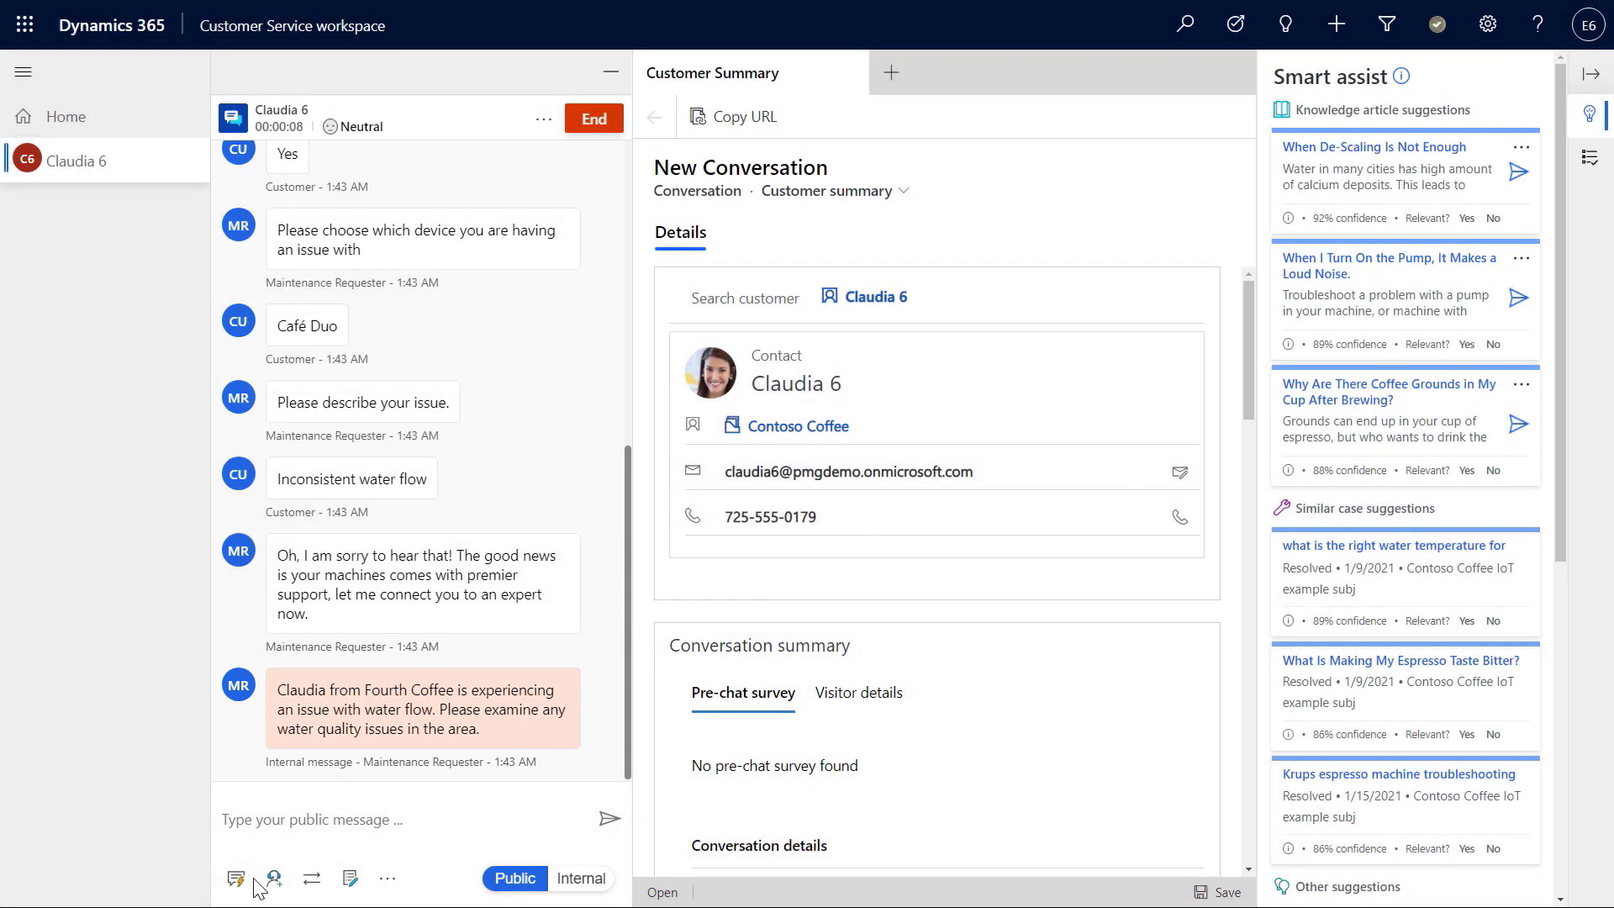
Send the customer the quick reply that introduces the agent and asks for a moment to review the chat transcript
{"action": "left_click", "coordinate": [237, 879]}
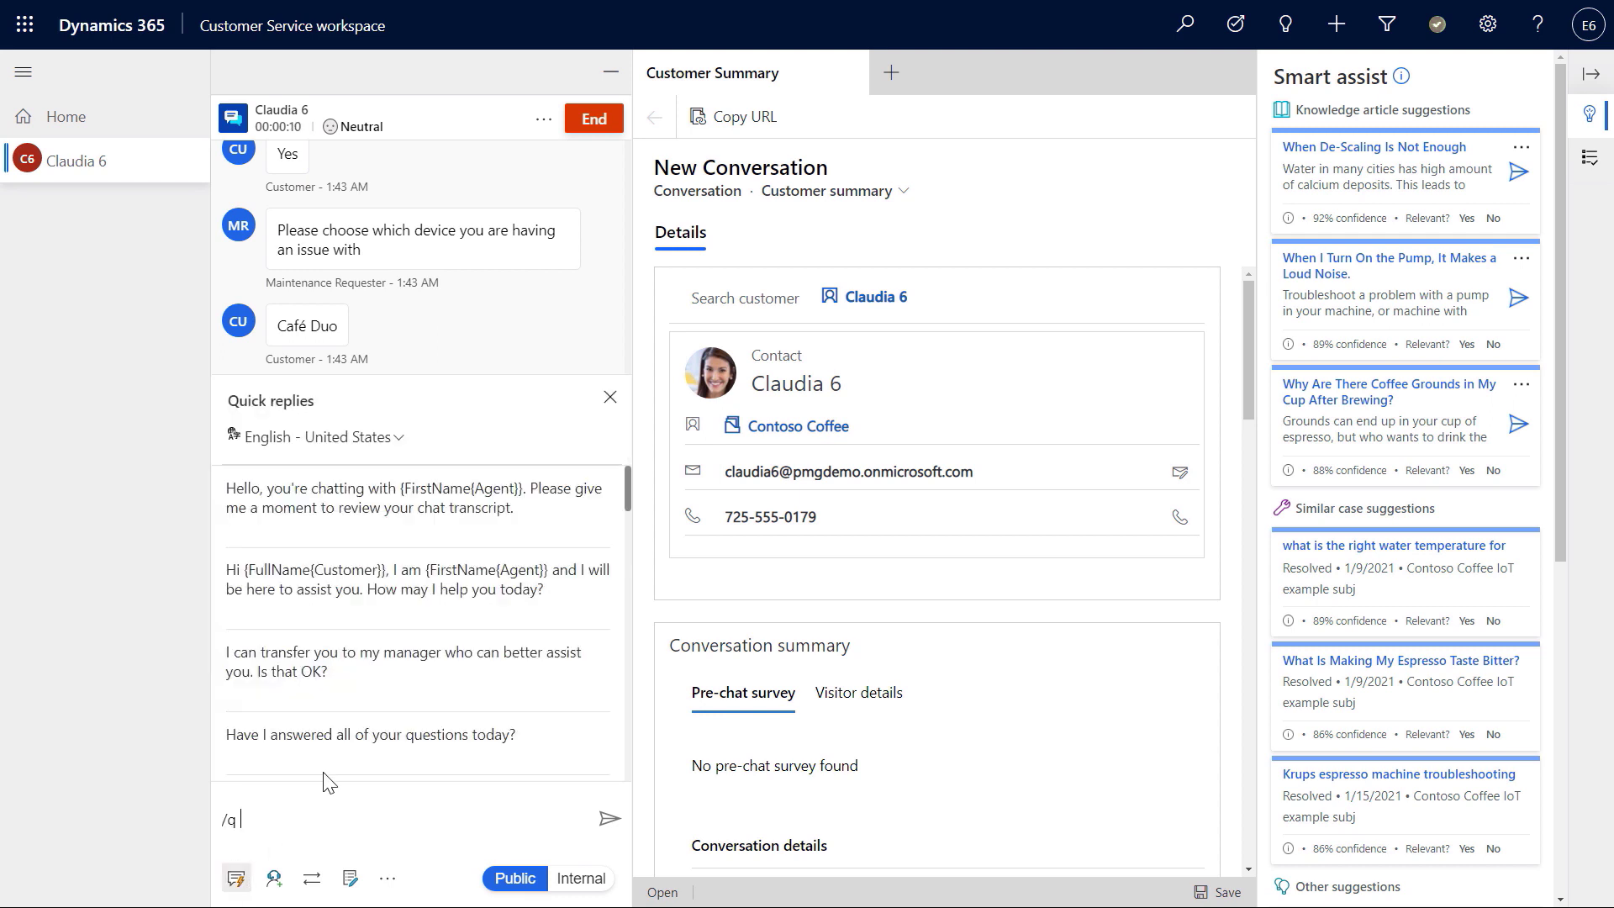
{"action": "left_click", "coordinate": [425, 508]}
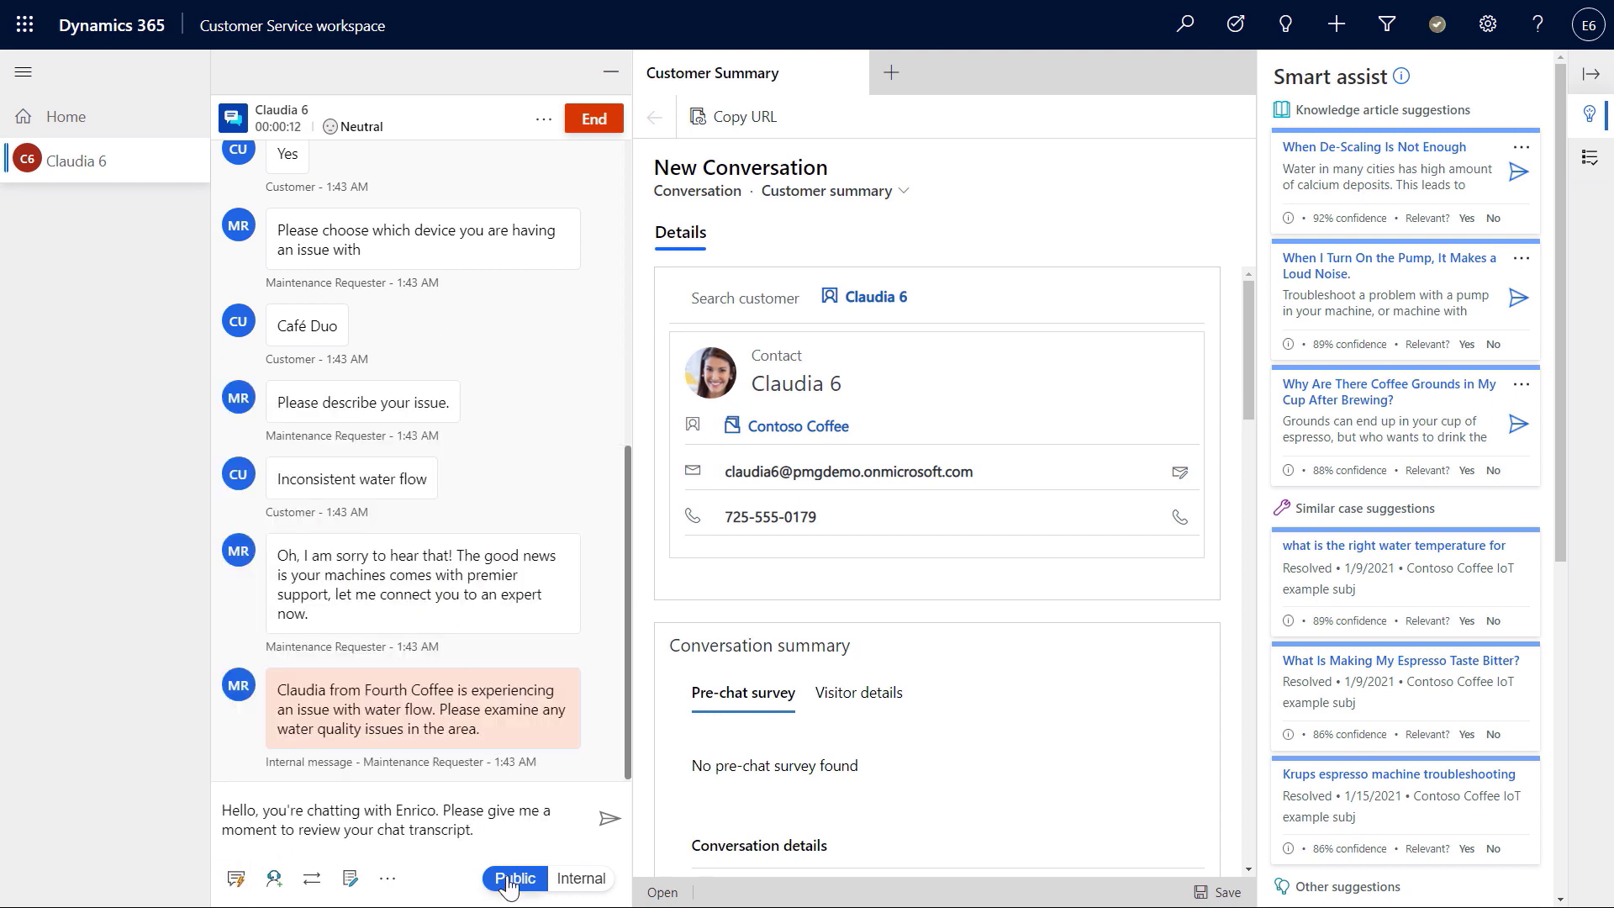
{"action": "left_click", "coordinate": [609, 820]}
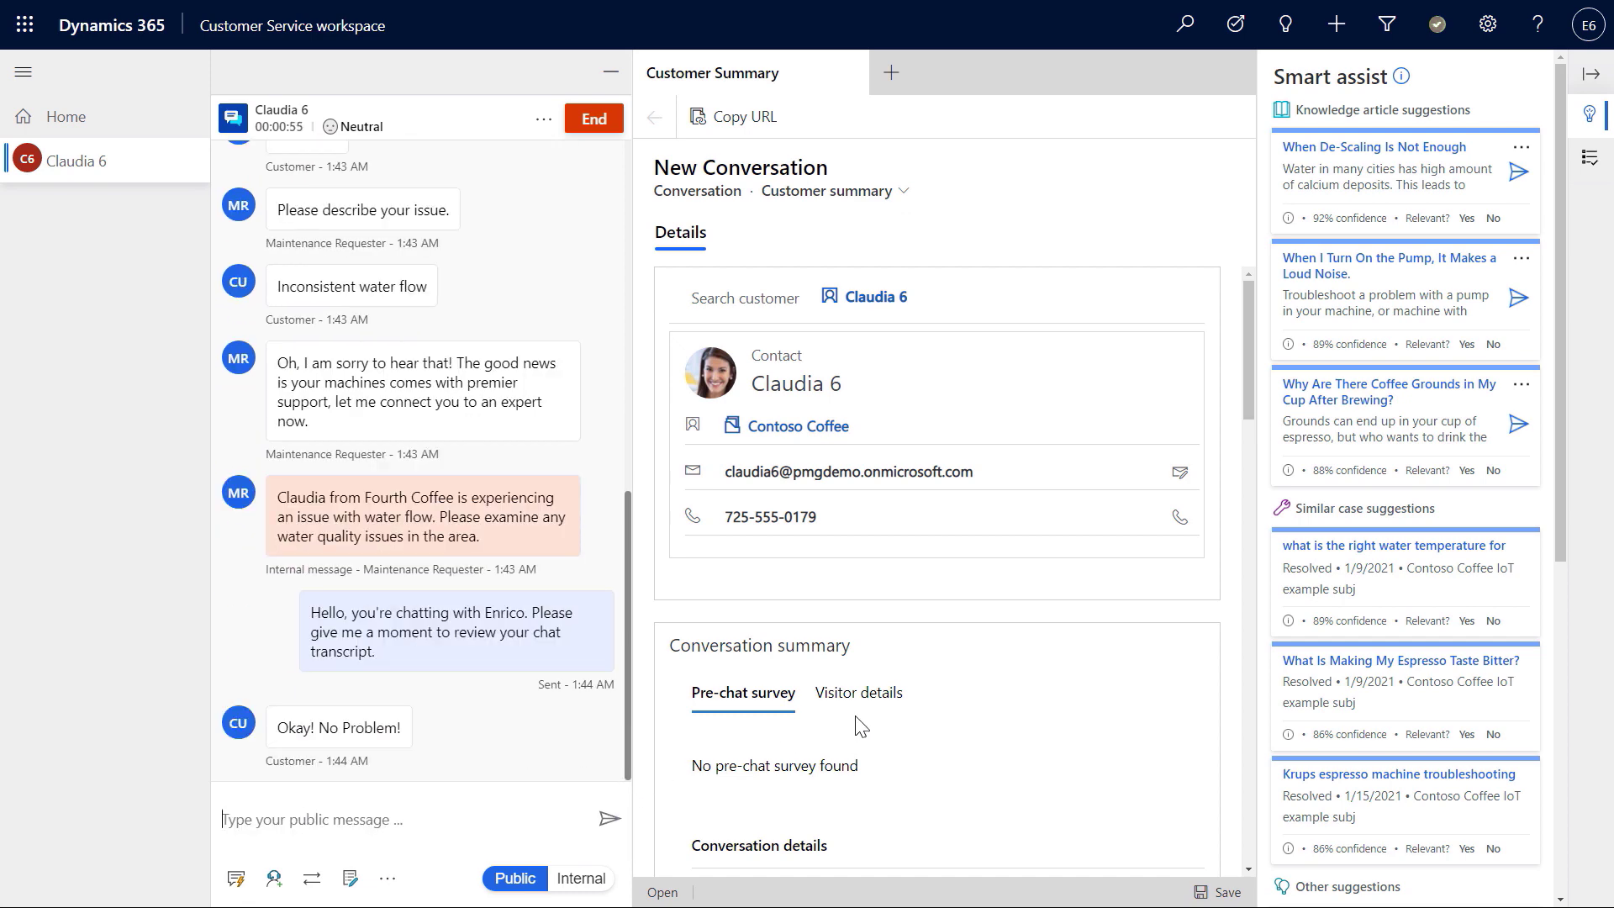
Message the customer about the Seattle water supply issues seen near Bellevue, and ask whether they knew of the recently increased mineral content
{"action": "scroll", "coordinate": [1239, 738], "scroll_direction": "down", "scroll_amount": 3}
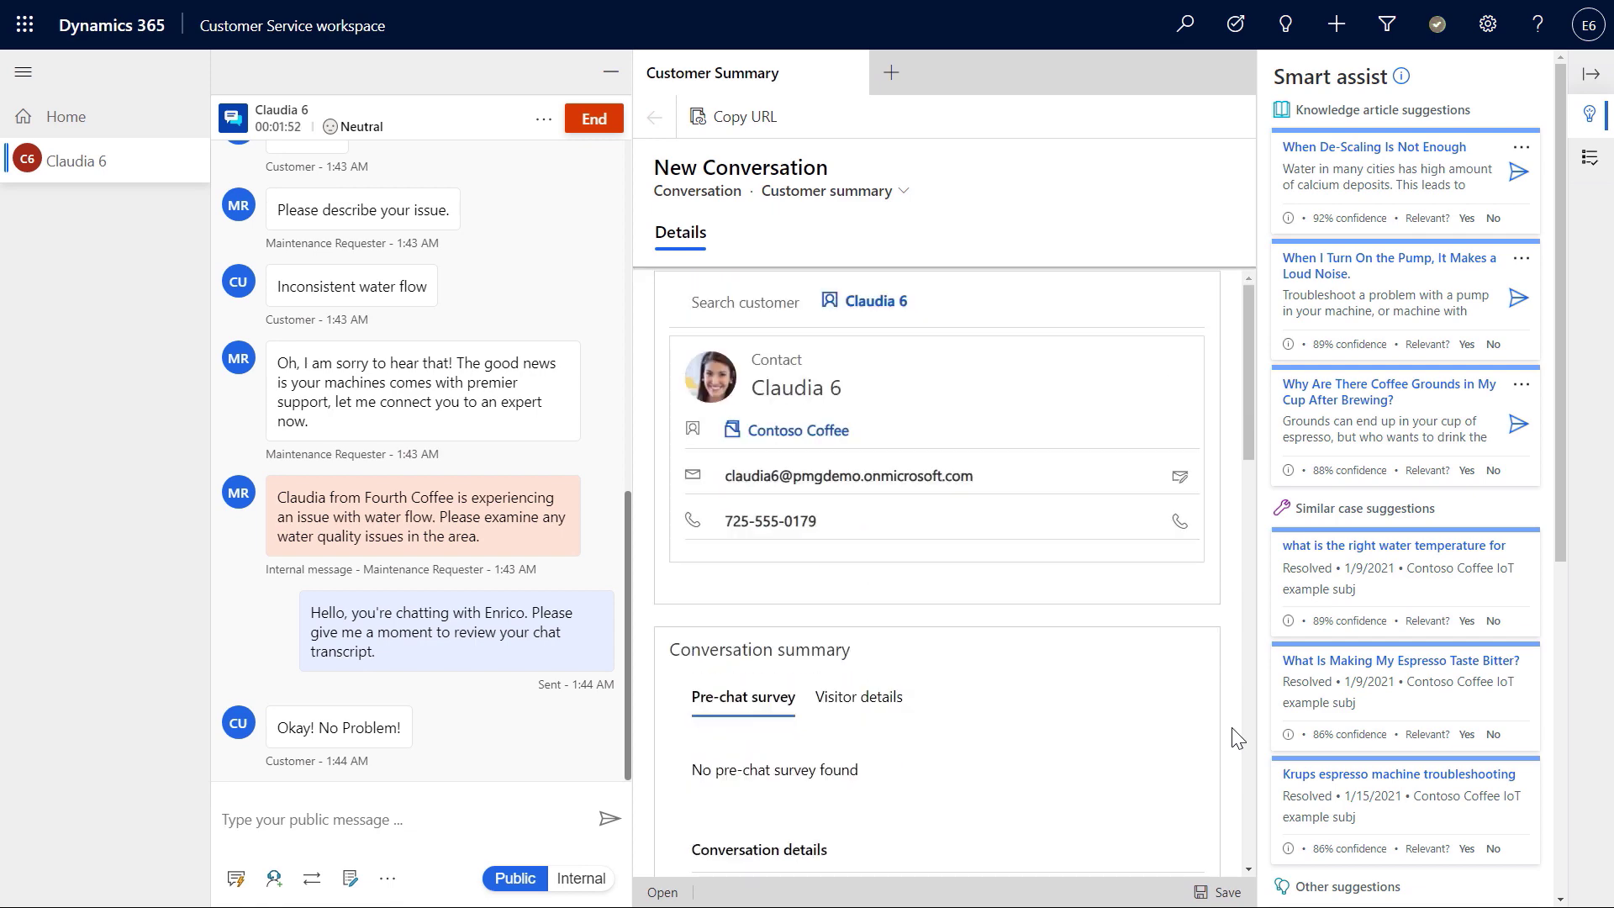
{"action": "scroll", "coordinate": [1238, 738], "scroll_direction": "down", "scroll_amount": 5}
{"action": "scroll", "coordinate": [1238, 738], "scroll_direction": "down", "scroll_amount": 1}
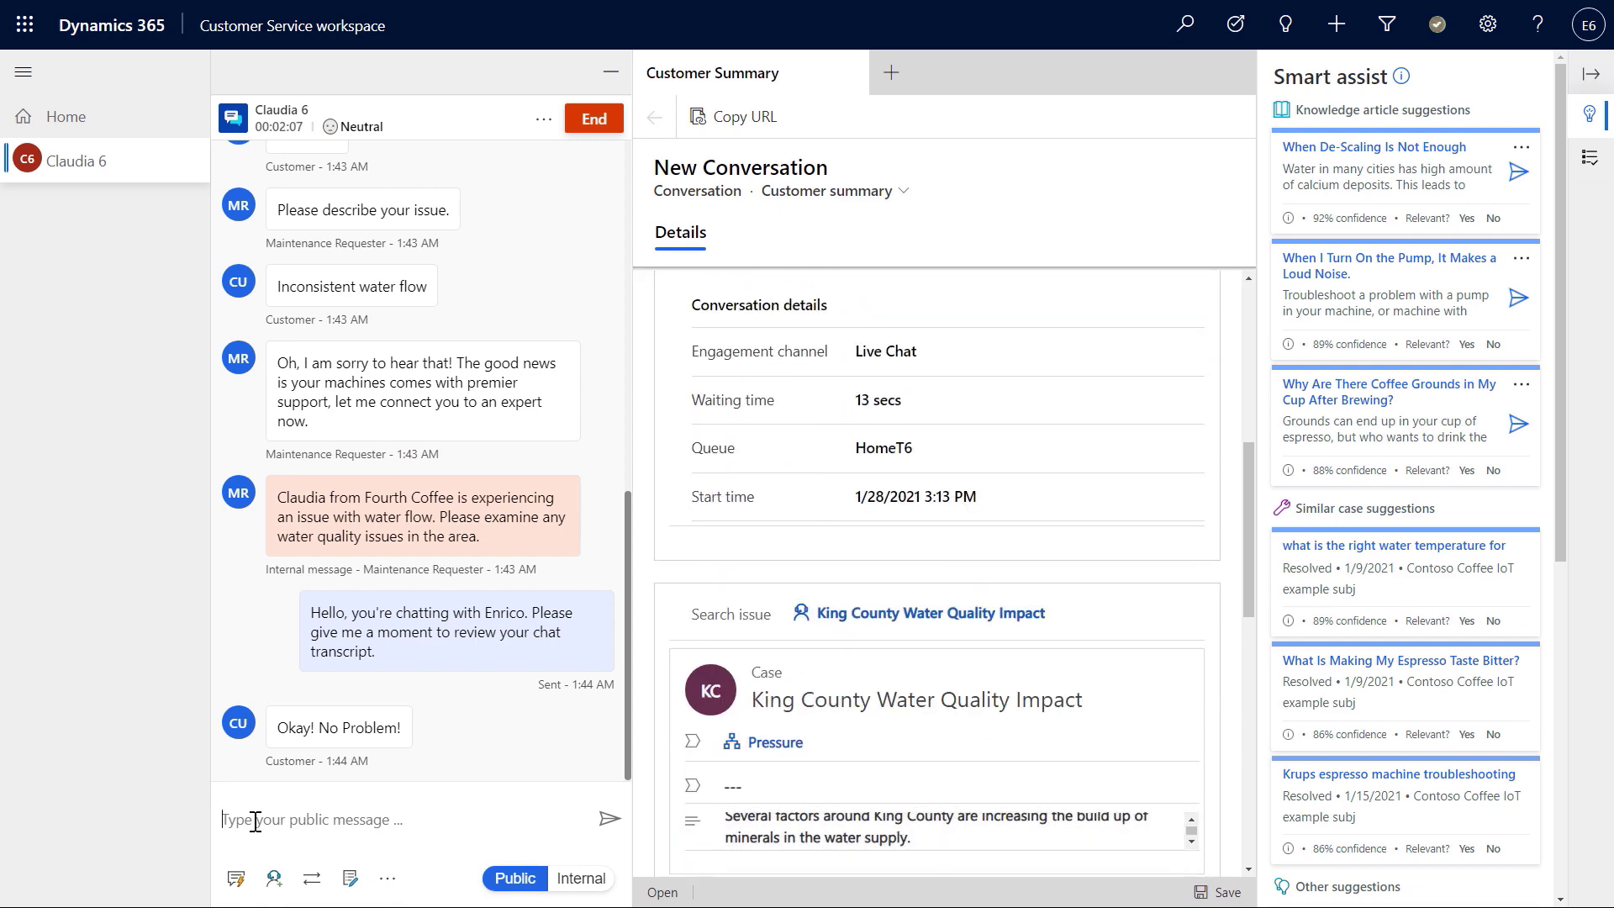
{"action": "type", "text": "I see you're located in Bellevue. We've seen several issues with the Seattle water supply."}
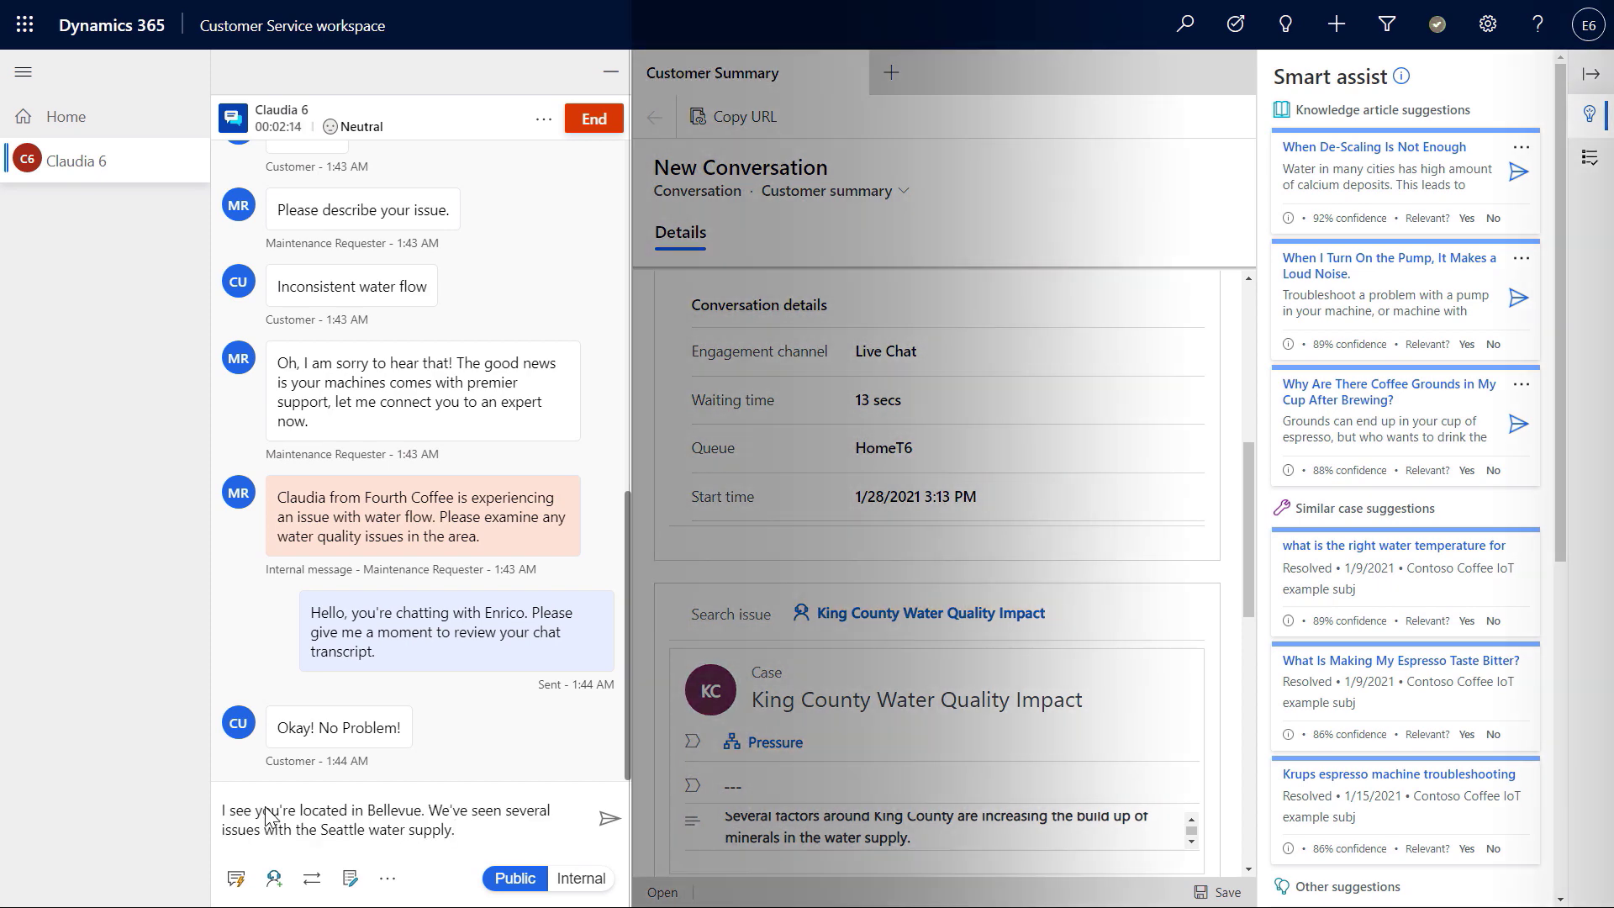
{"action": "key", "text": "Return"}
{"action": "type", "text": "Did you know of the increased mineral content in the water supply recently?"}
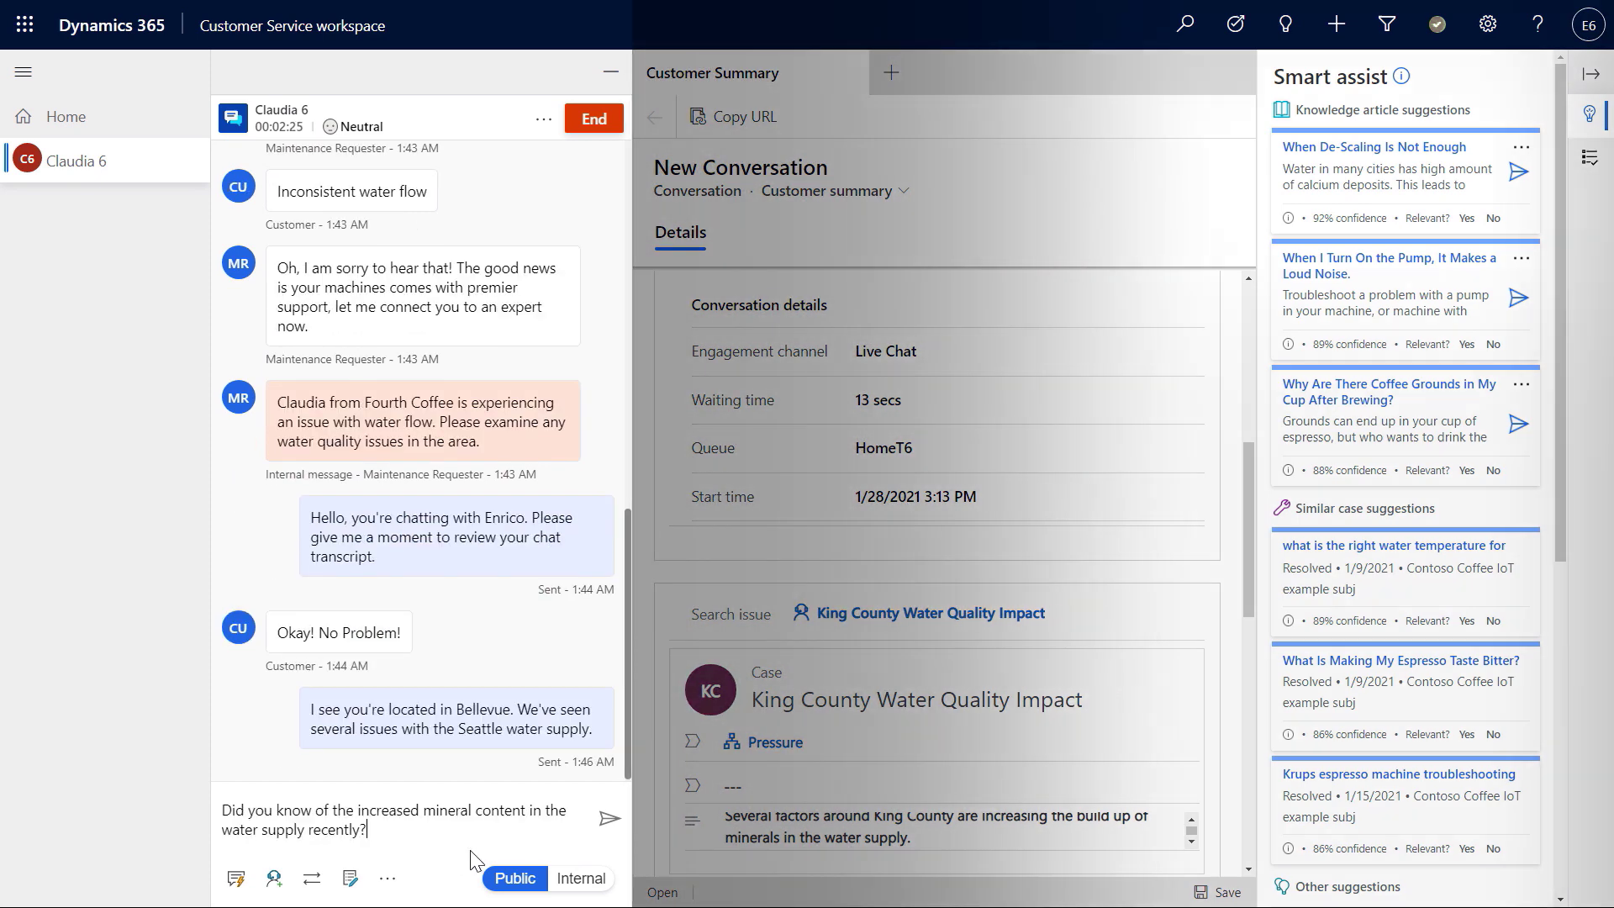
{"action": "key", "text": "Return"}
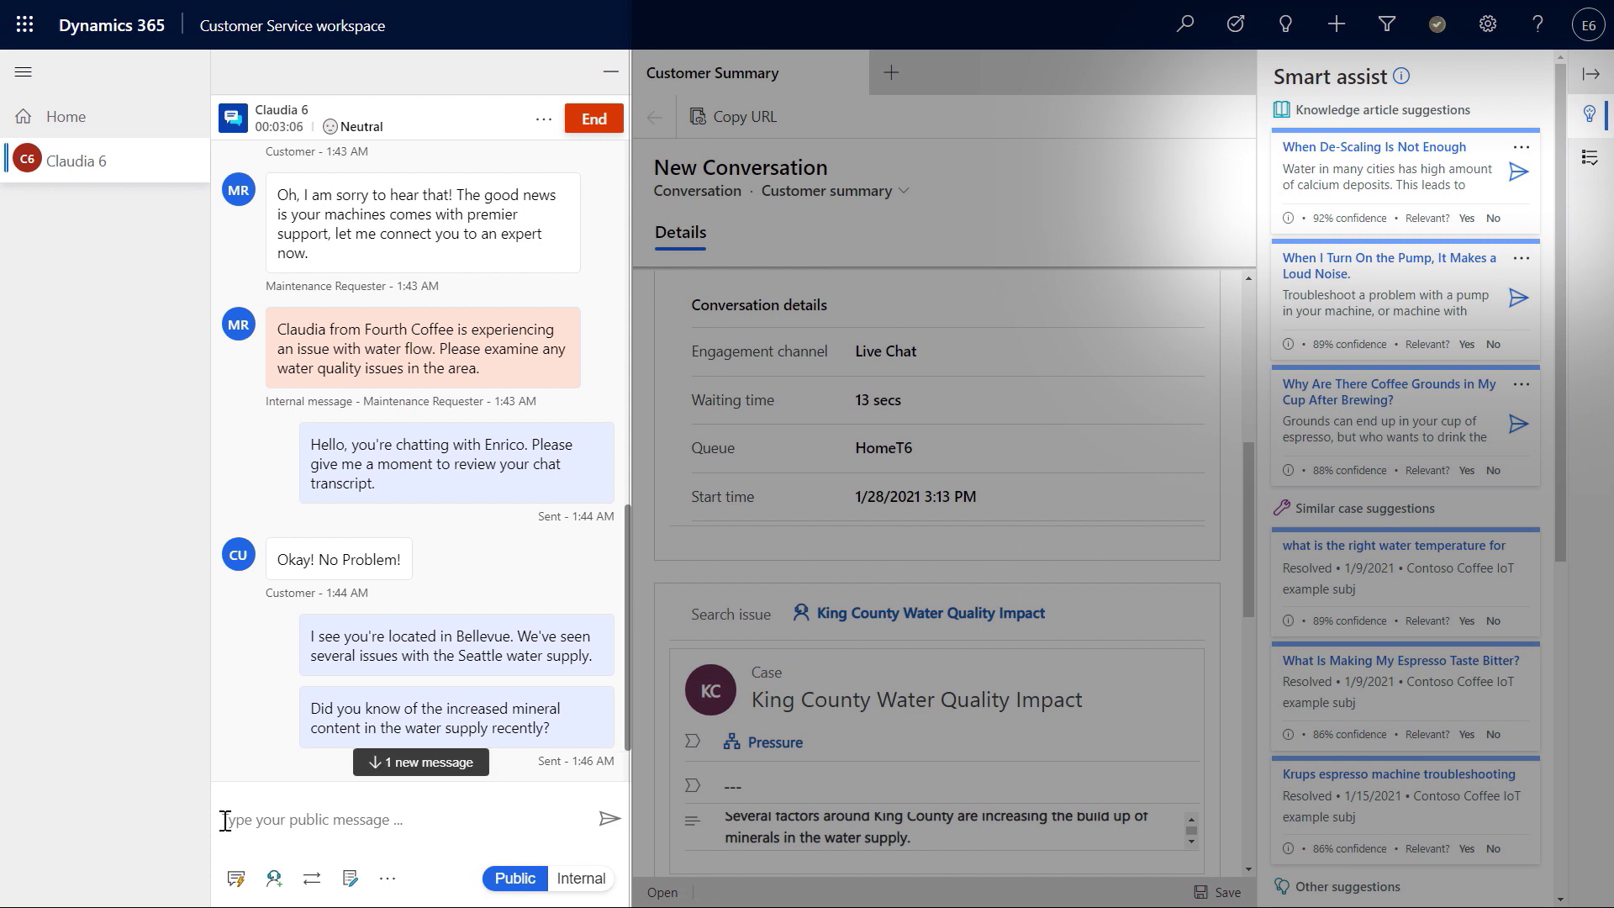
Read the suggested article "When De-Scaling Is Not Enough" and send the customer an offer of a free Water Filtration System installed by an expert
{"action": "left_click", "coordinate": [392, 778]}
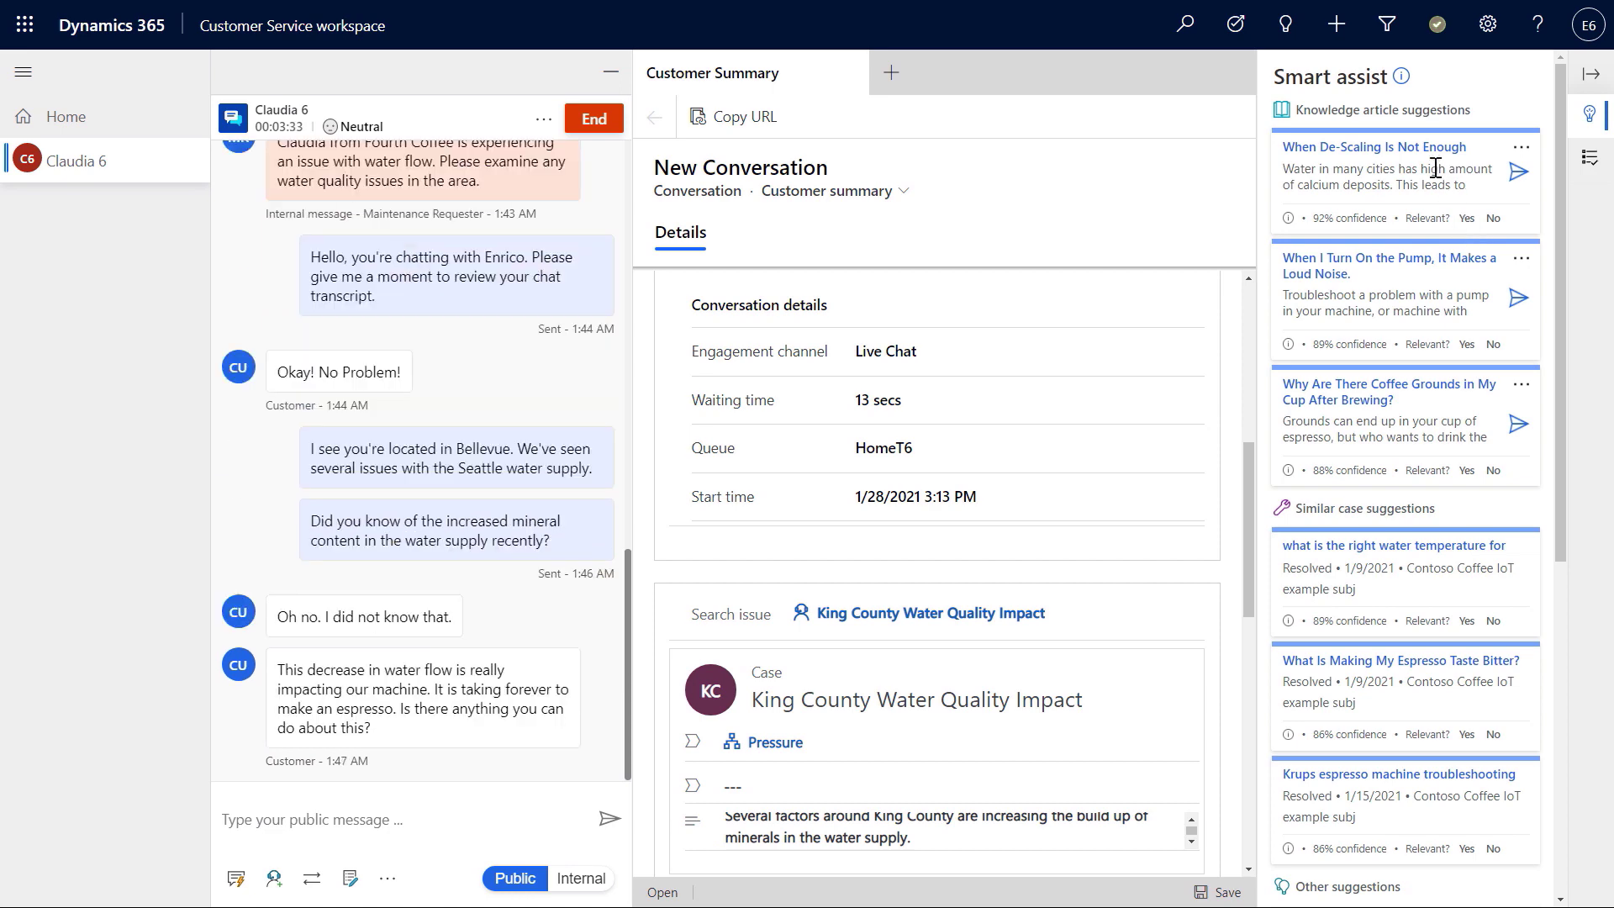
{"action": "left_click", "coordinate": [1430, 163]}
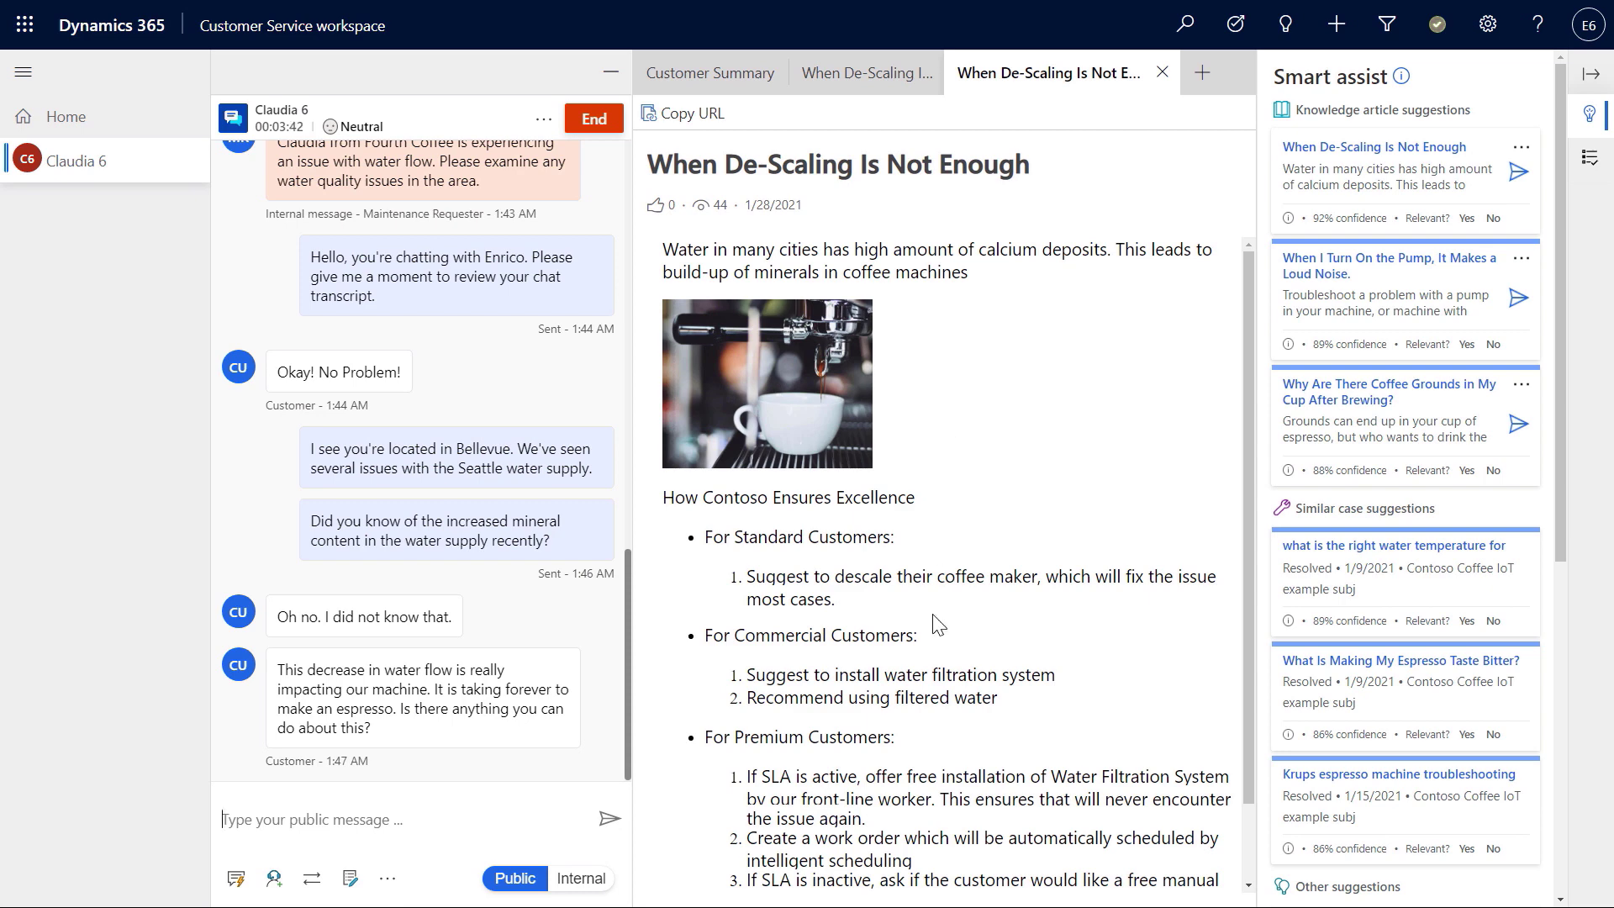
{"action": "scroll", "coordinate": [1069, 710], "scroll_direction": "down", "scroll_amount": 2}
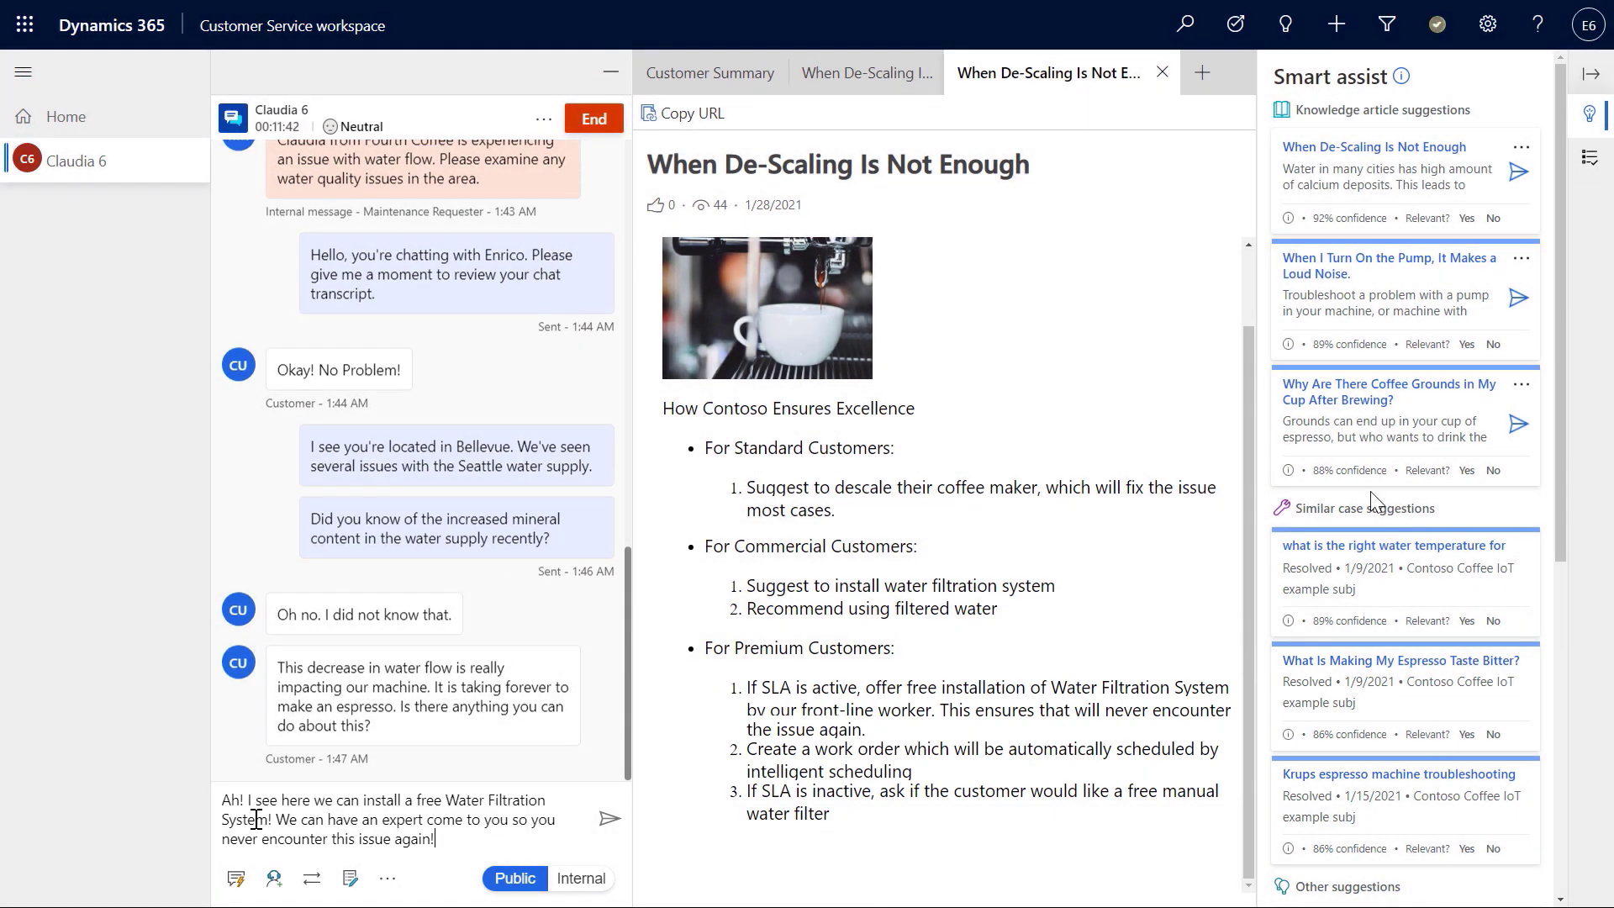
{"action": "key", "text": "Return"}
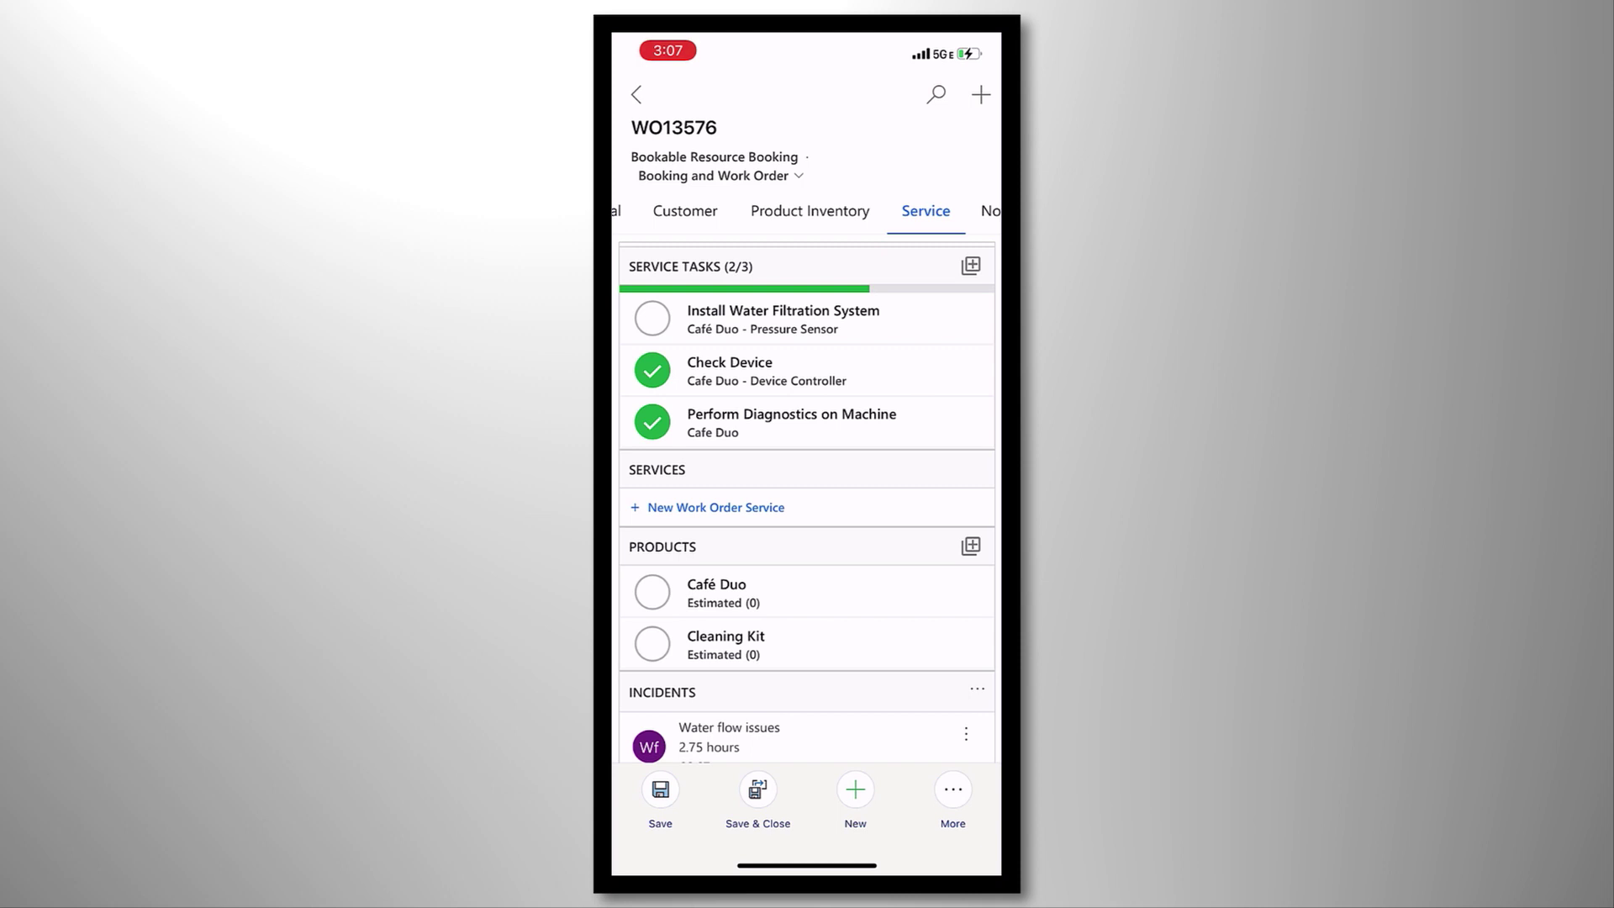
In the mobile work order's Install Water Filtration System task, answer the reason as "City or County has water supply issues" and SLA coverage as Yes
{"action": "left_click", "coordinate": [782, 318]}
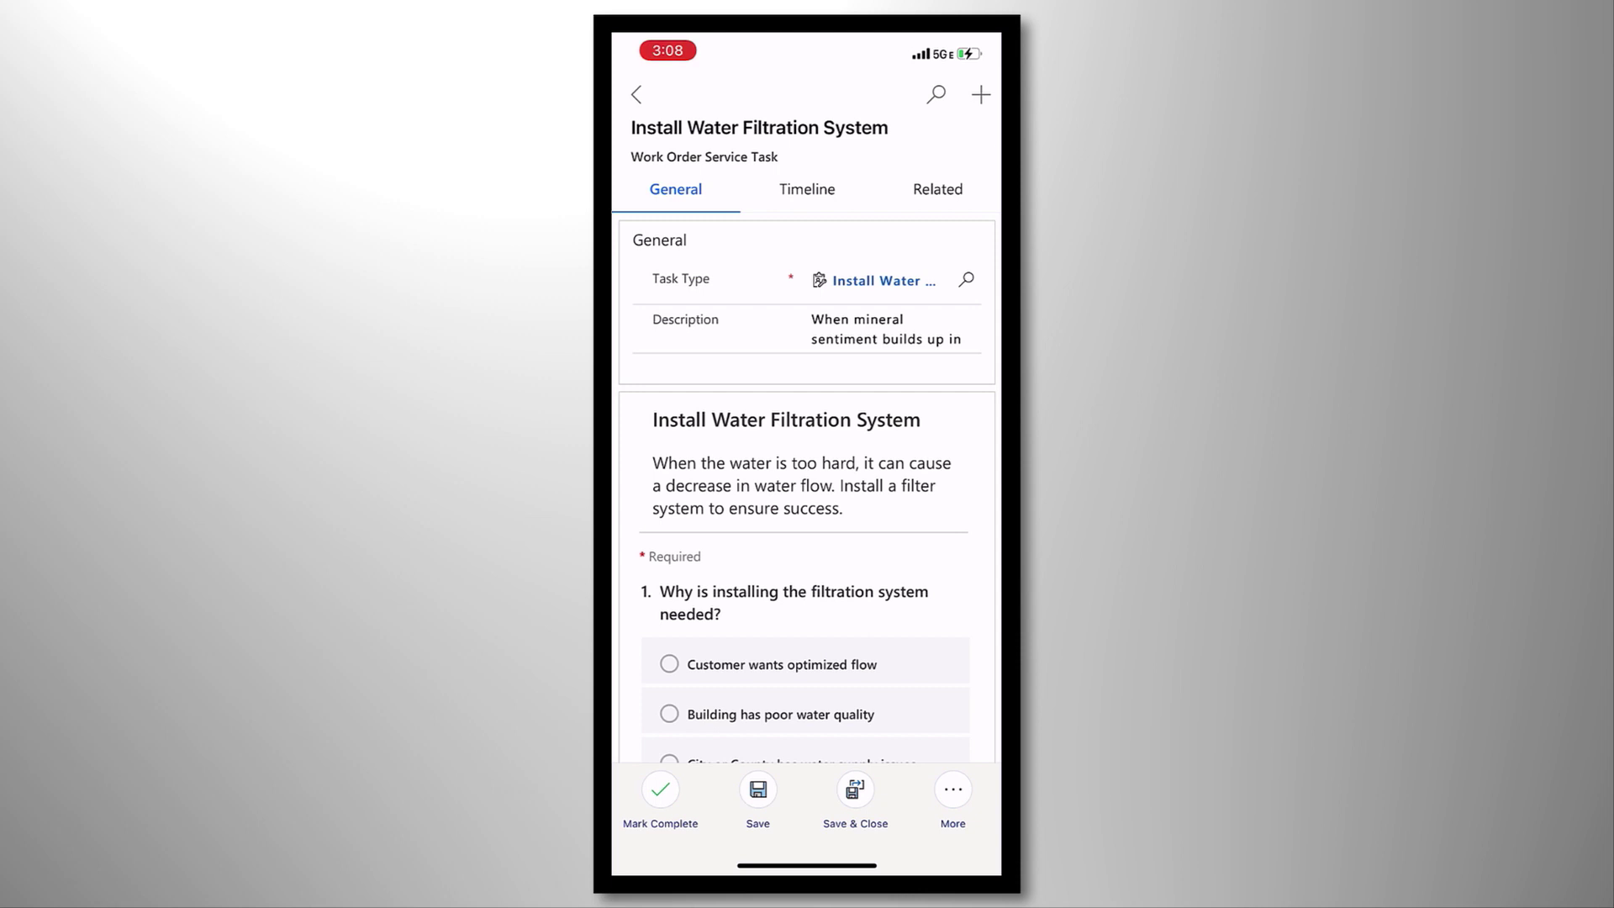
{"action": "scroll", "coordinate": [806, 427], "scroll_direction": "down", "scroll_amount": 3}
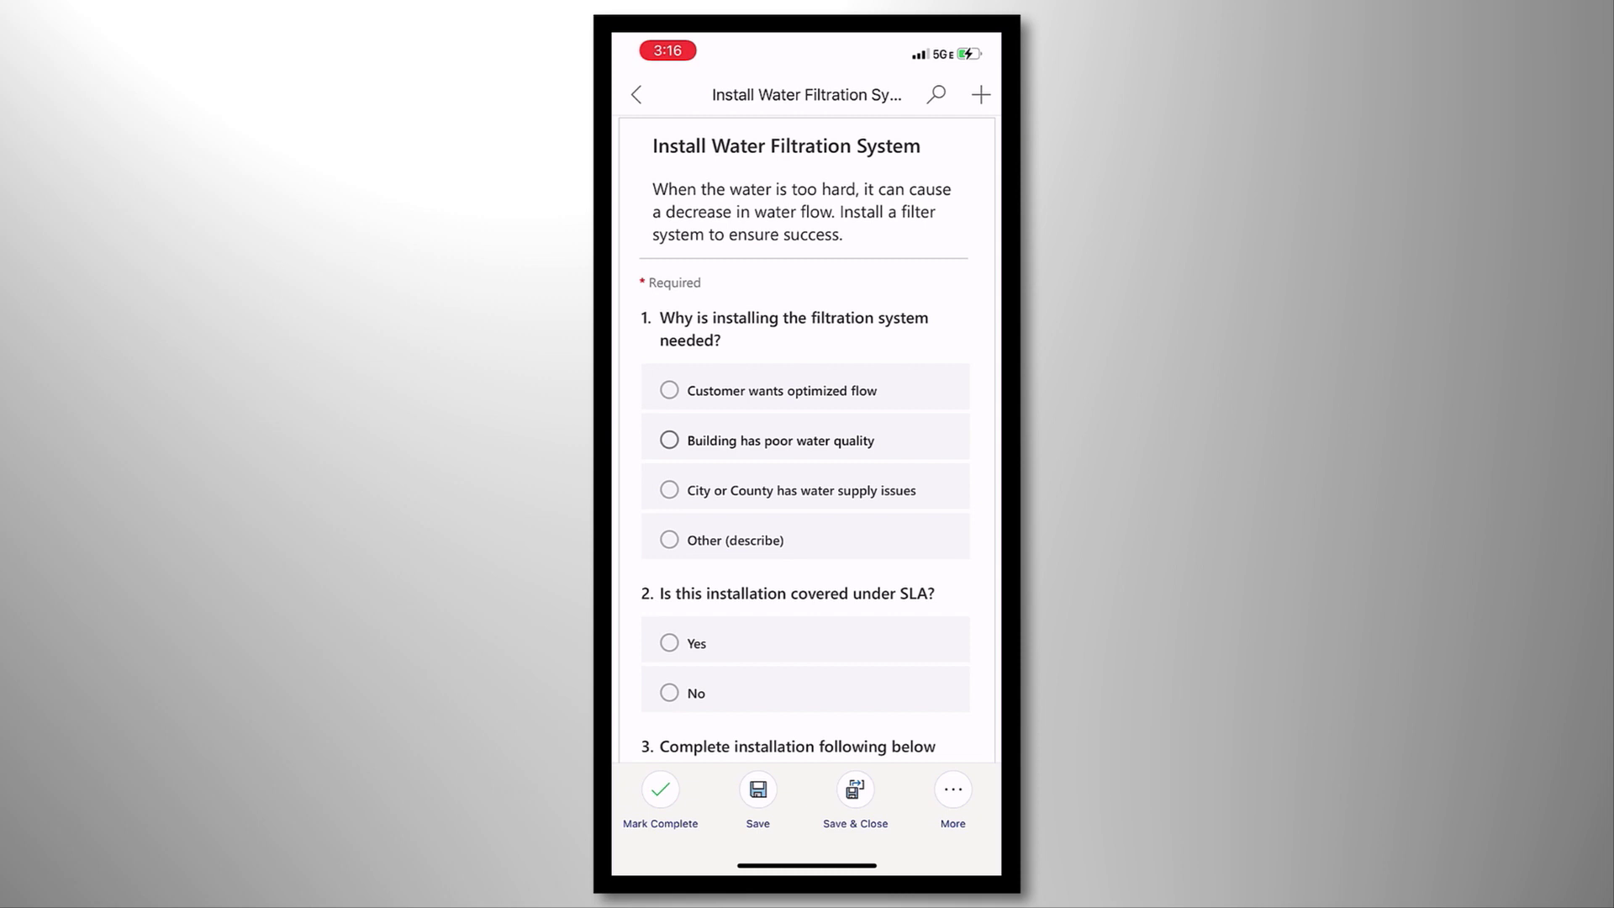
{"action": "left_click", "coordinate": [799, 494]}
{"action": "scroll", "coordinate": [805, 504], "scroll_direction": "down", "scroll_amount": 2}
{"action": "scroll", "coordinate": [805, 504], "scroll_direction": "down", "scroll_amount": 4}
{"action": "left_click", "coordinate": [696, 191]}
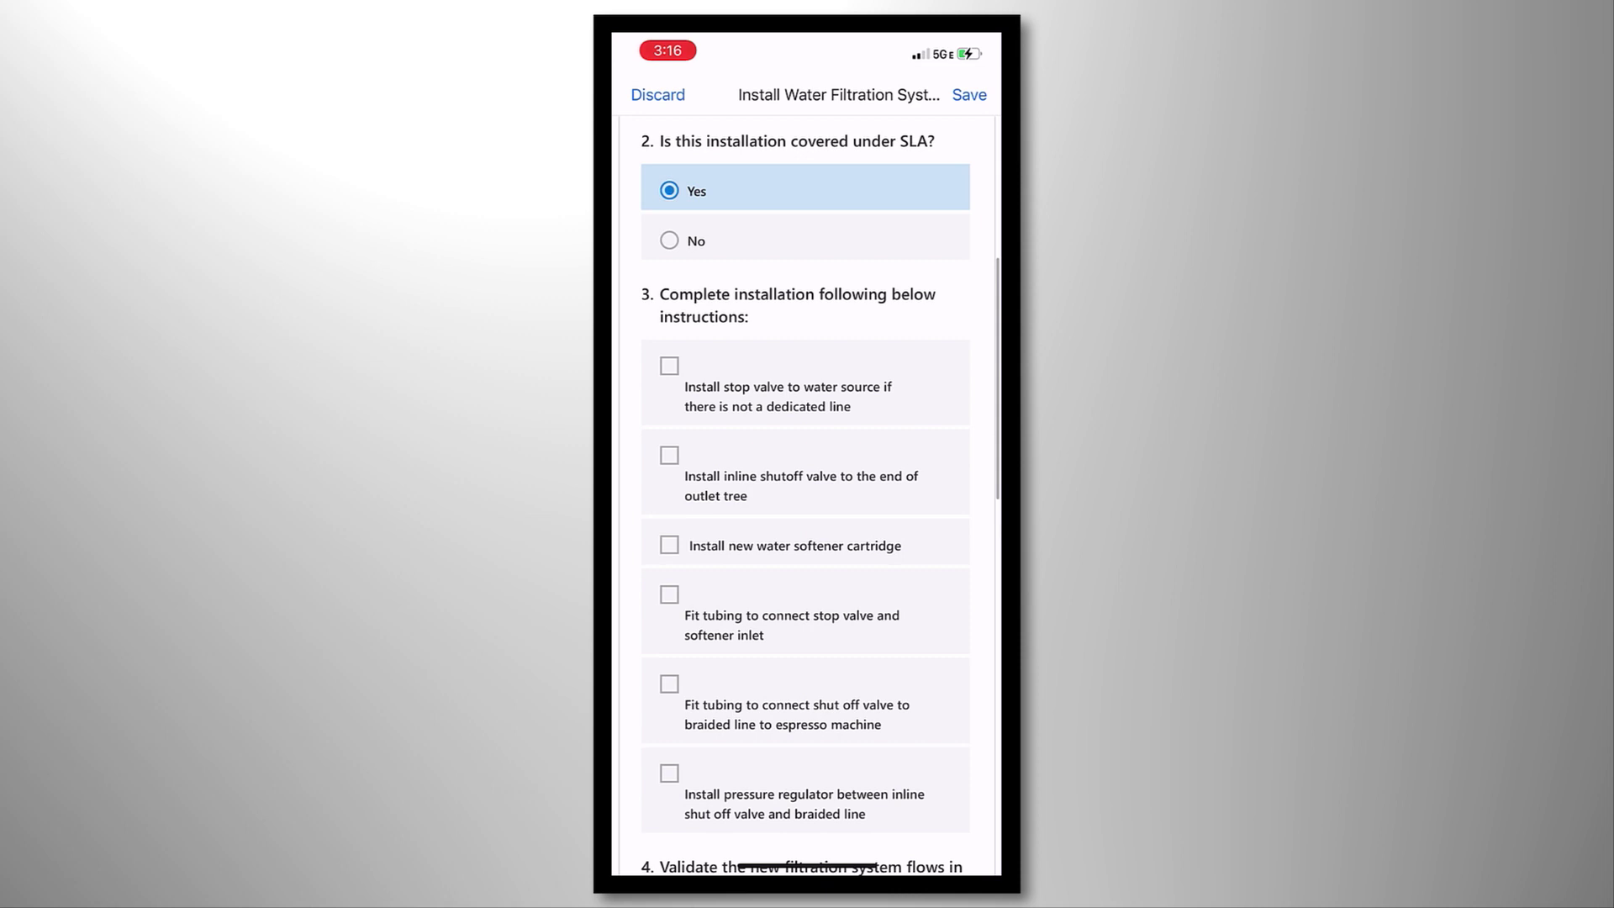
Mark all six installation instructions in question 3 as done, from the stop valve to the pressure regulator
{"action": "scroll", "coordinate": [805, 496], "scroll_direction": "down", "scroll_amount": 2}
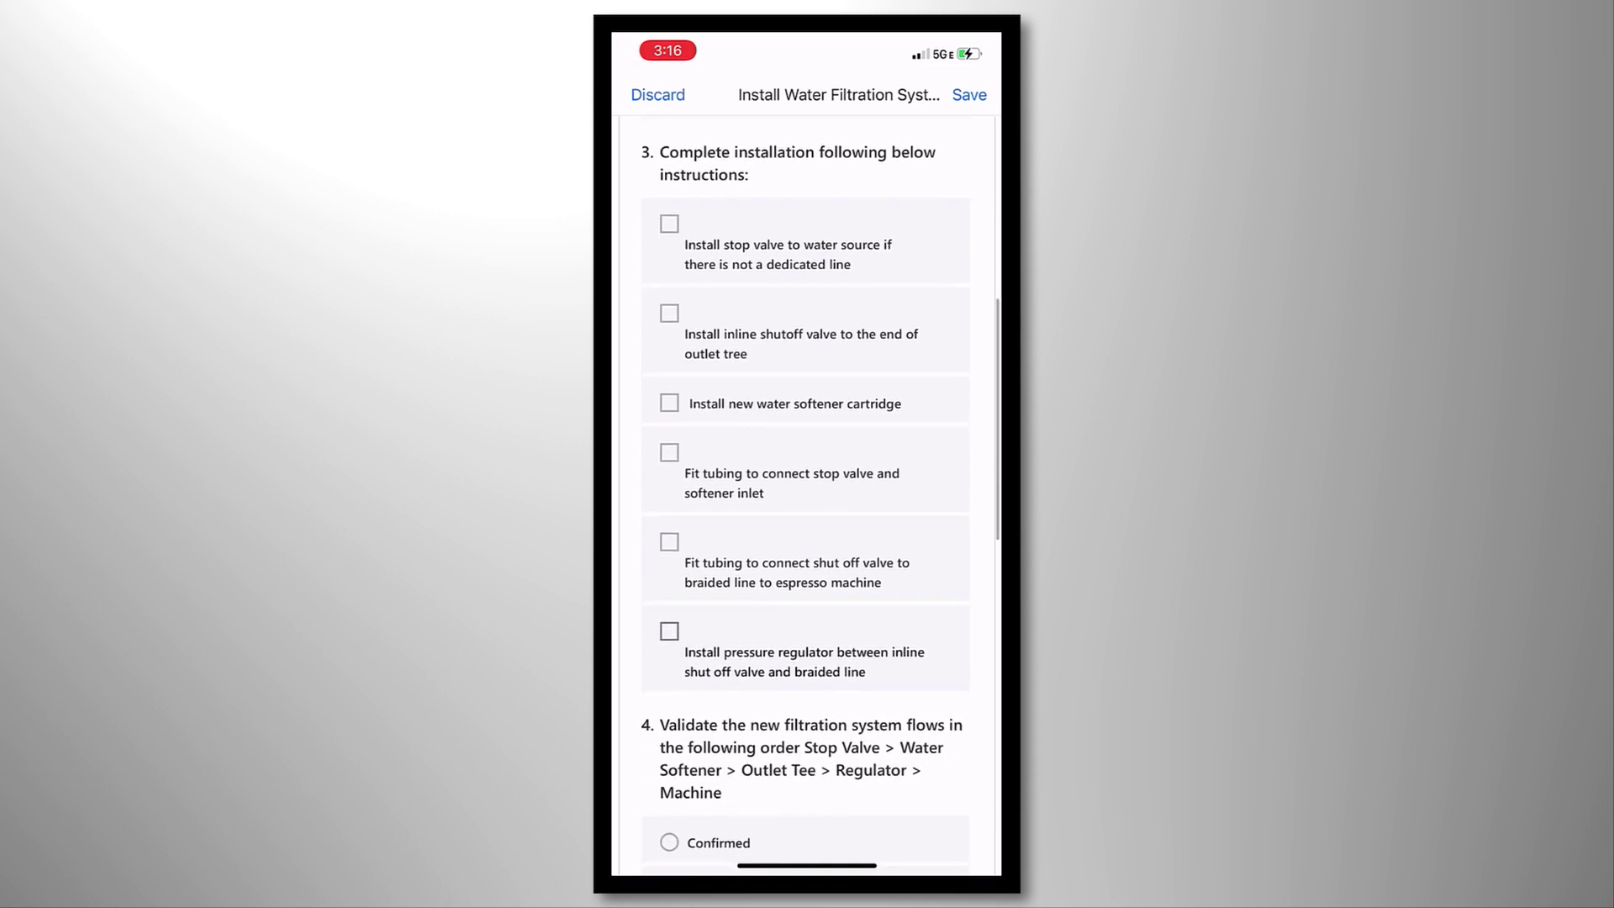
{"action": "left_click", "coordinate": [669, 224]}
{"action": "left_click", "coordinate": [670, 313]}
{"action": "left_click", "coordinate": [670, 403]}
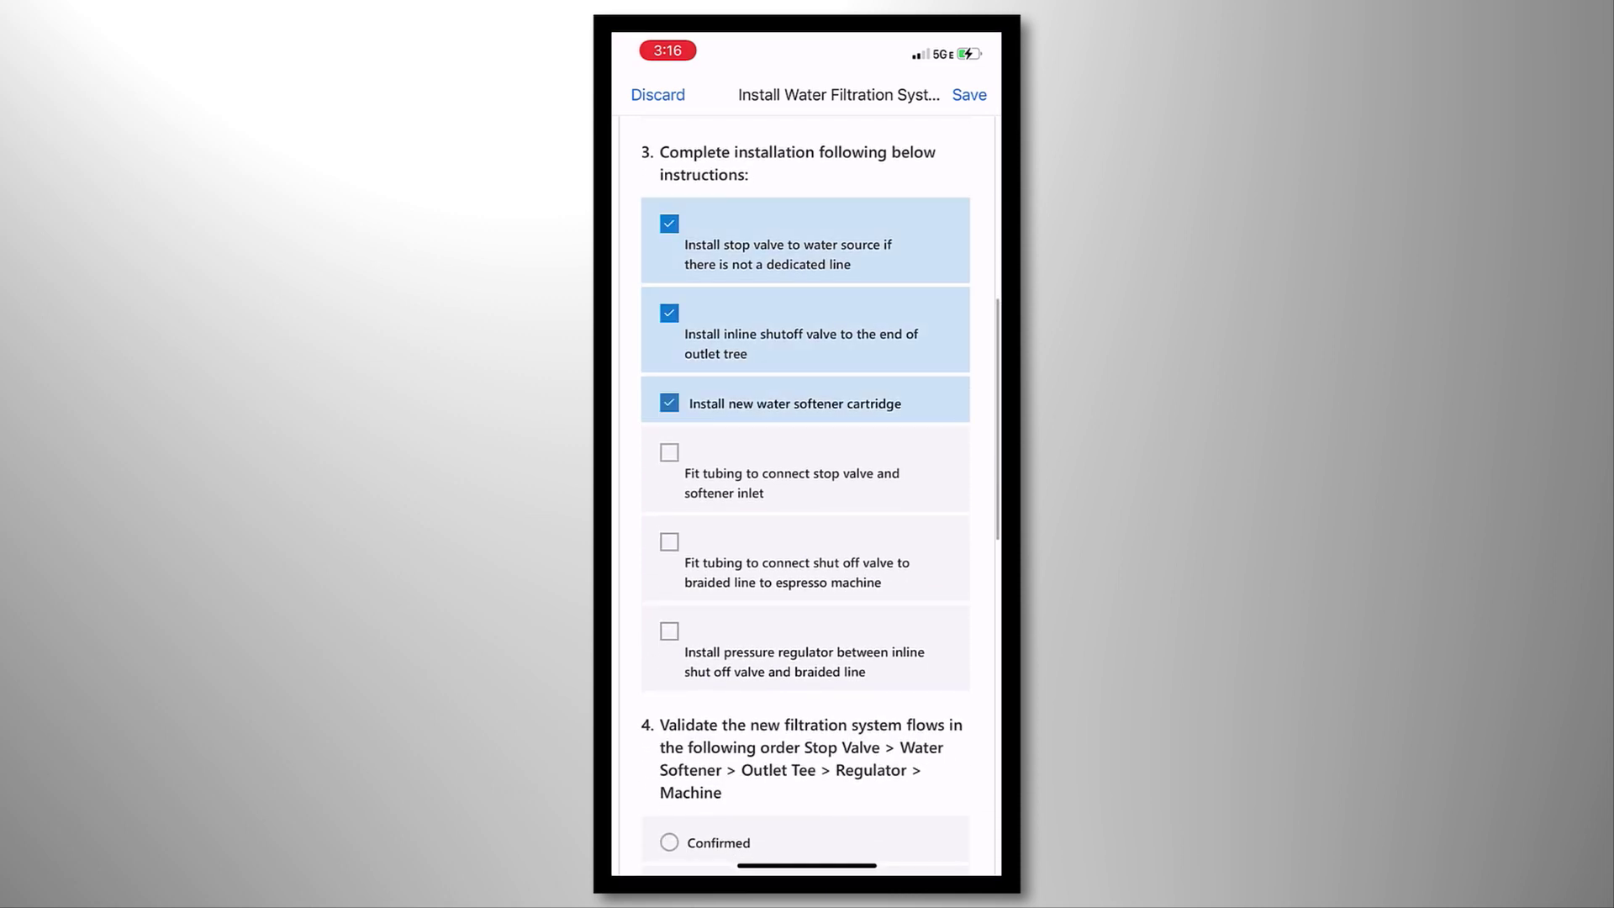
{"action": "left_click", "coordinate": [669, 452]}
{"action": "left_click", "coordinate": [669, 542]}
{"action": "left_click", "coordinate": [669, 631]}
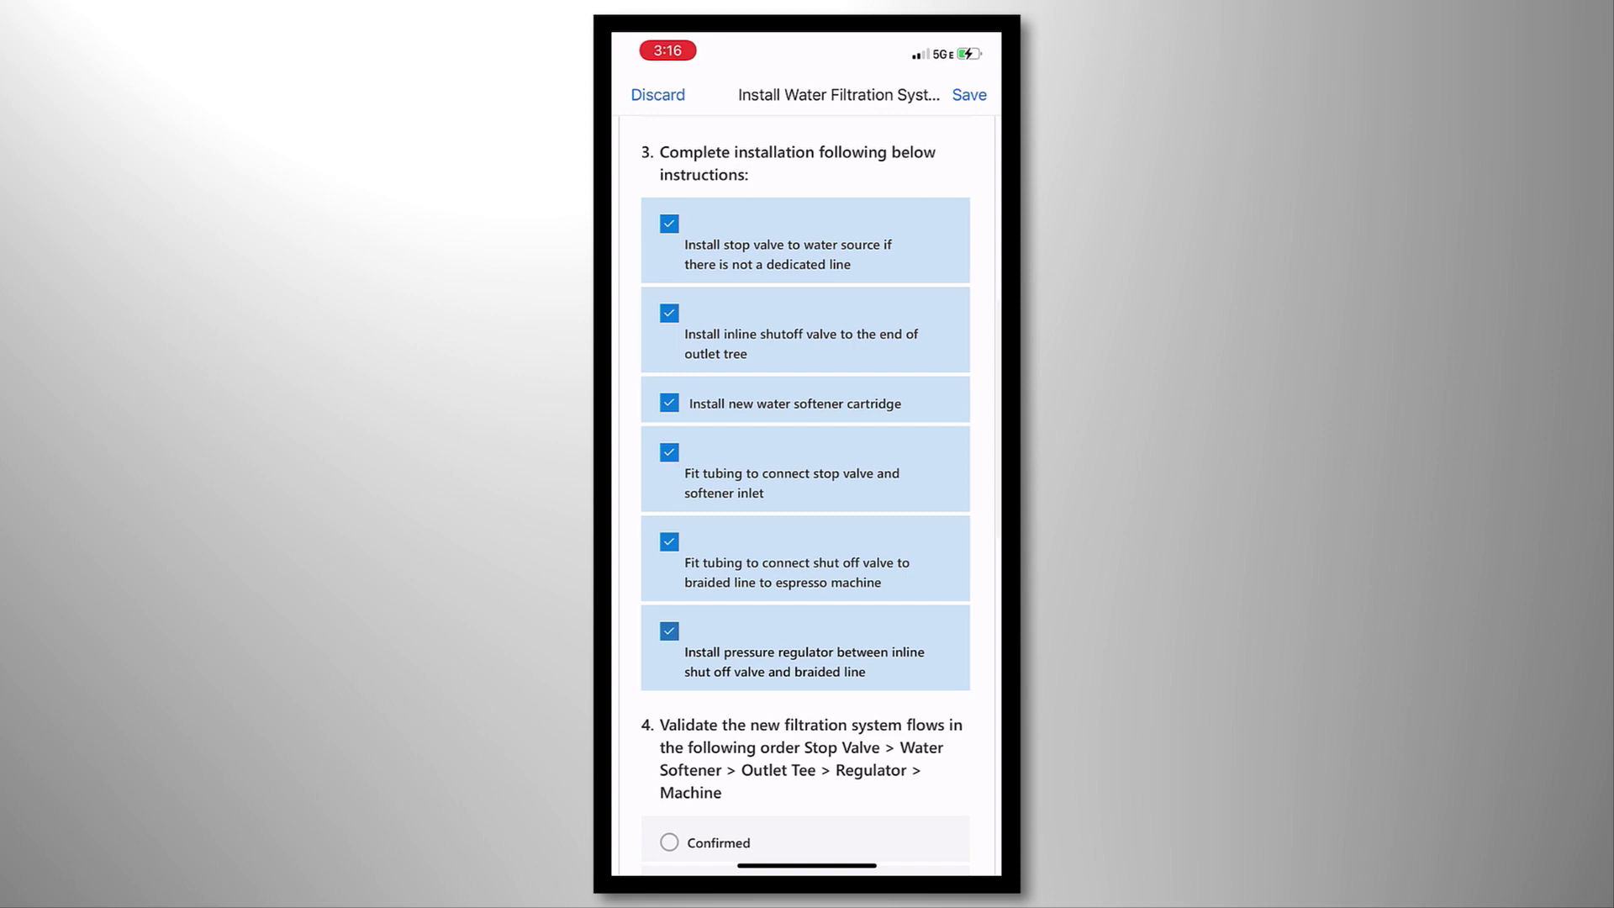
Answer Confirmed for the filtration flow order and the leak check, and set the inspection completion date to 1/28/2021 3:18 PM
{"action": "scroll", "coordinate": [805, 496], "scroll_direction": "down", "scroll_amount": 8}
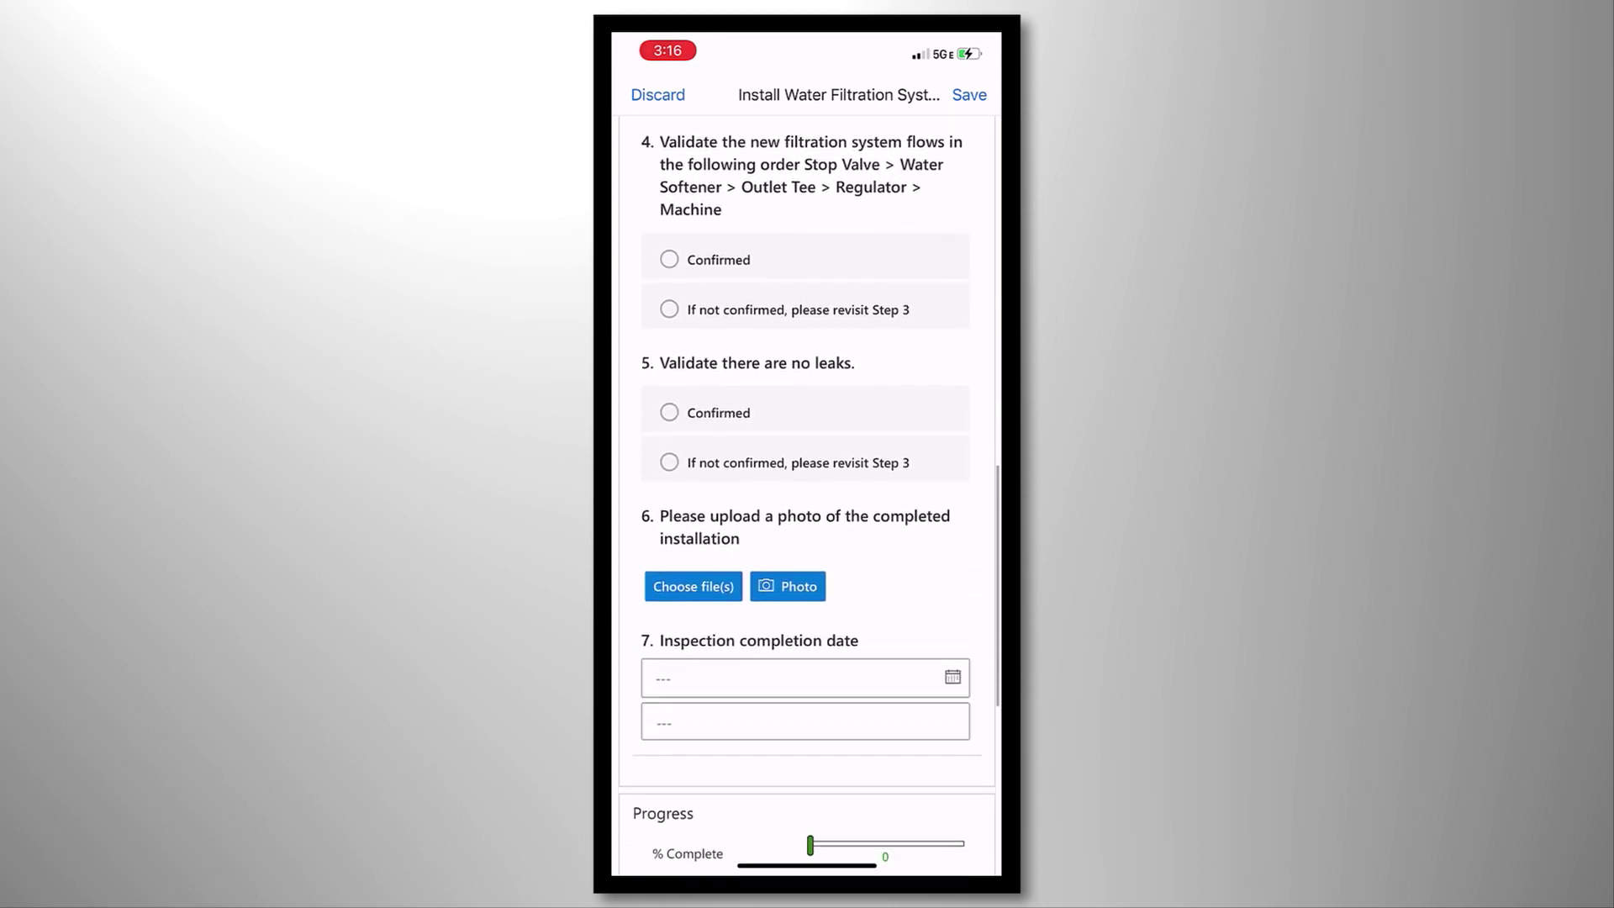
{"action": "left_click", "coordinate": [669, 259]}
{"action": "left_click", "coordinate": [669, 412]}
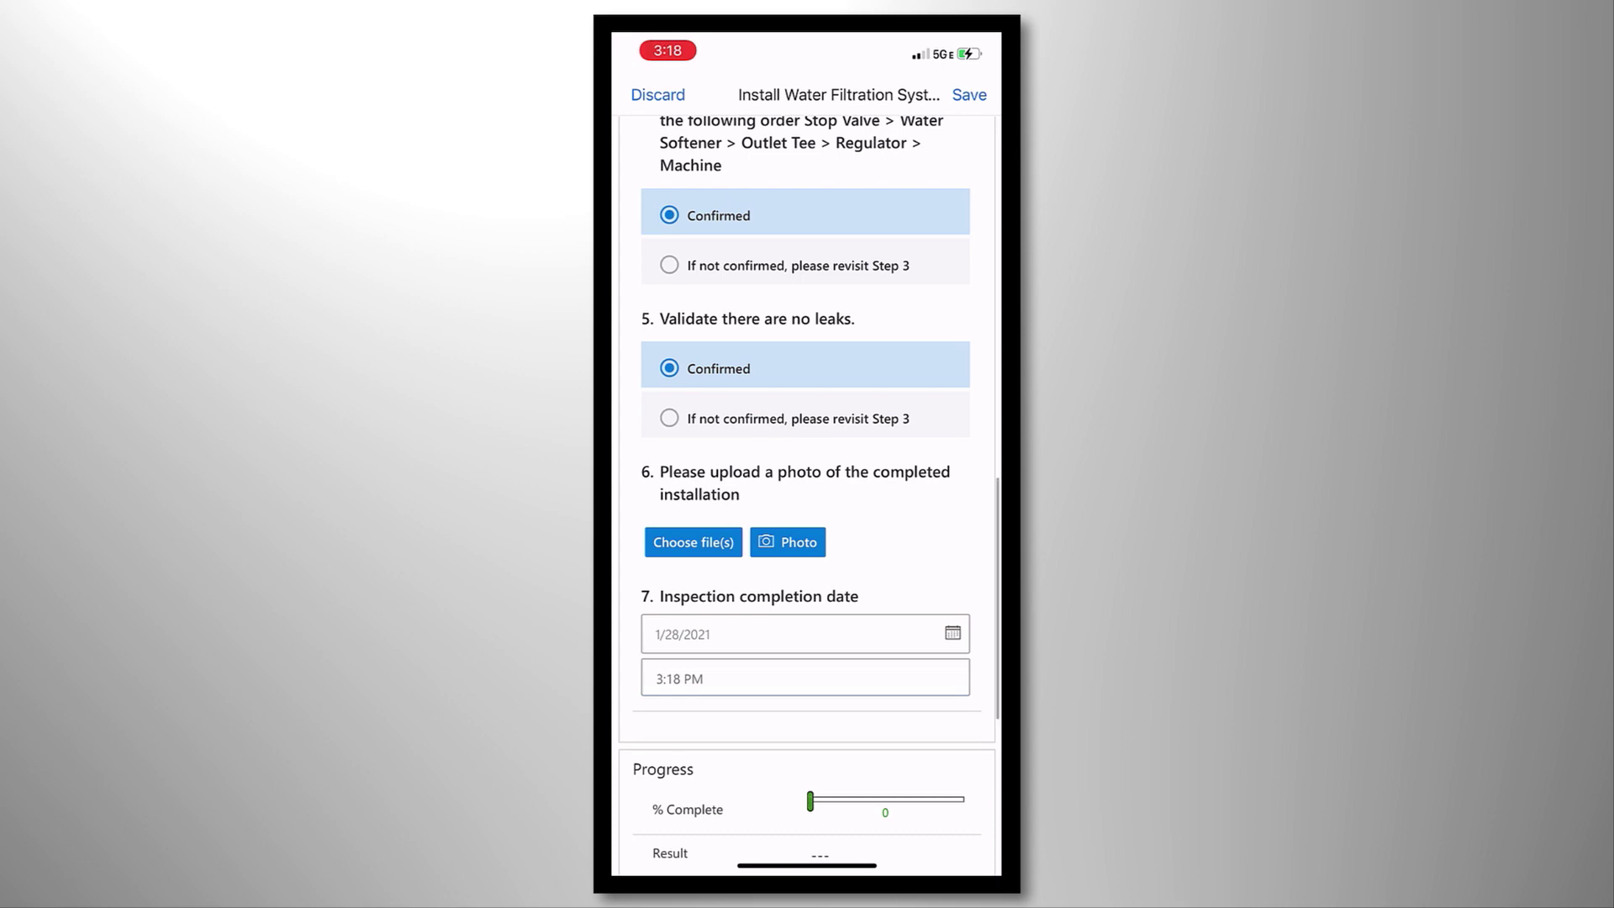
Set the service task's completion to 100 percent and its result to Pass, and save the task
{"action": "scroll", "coordinate": [805, 496], "scroll_direction": "down", "scroll_amount": 5}
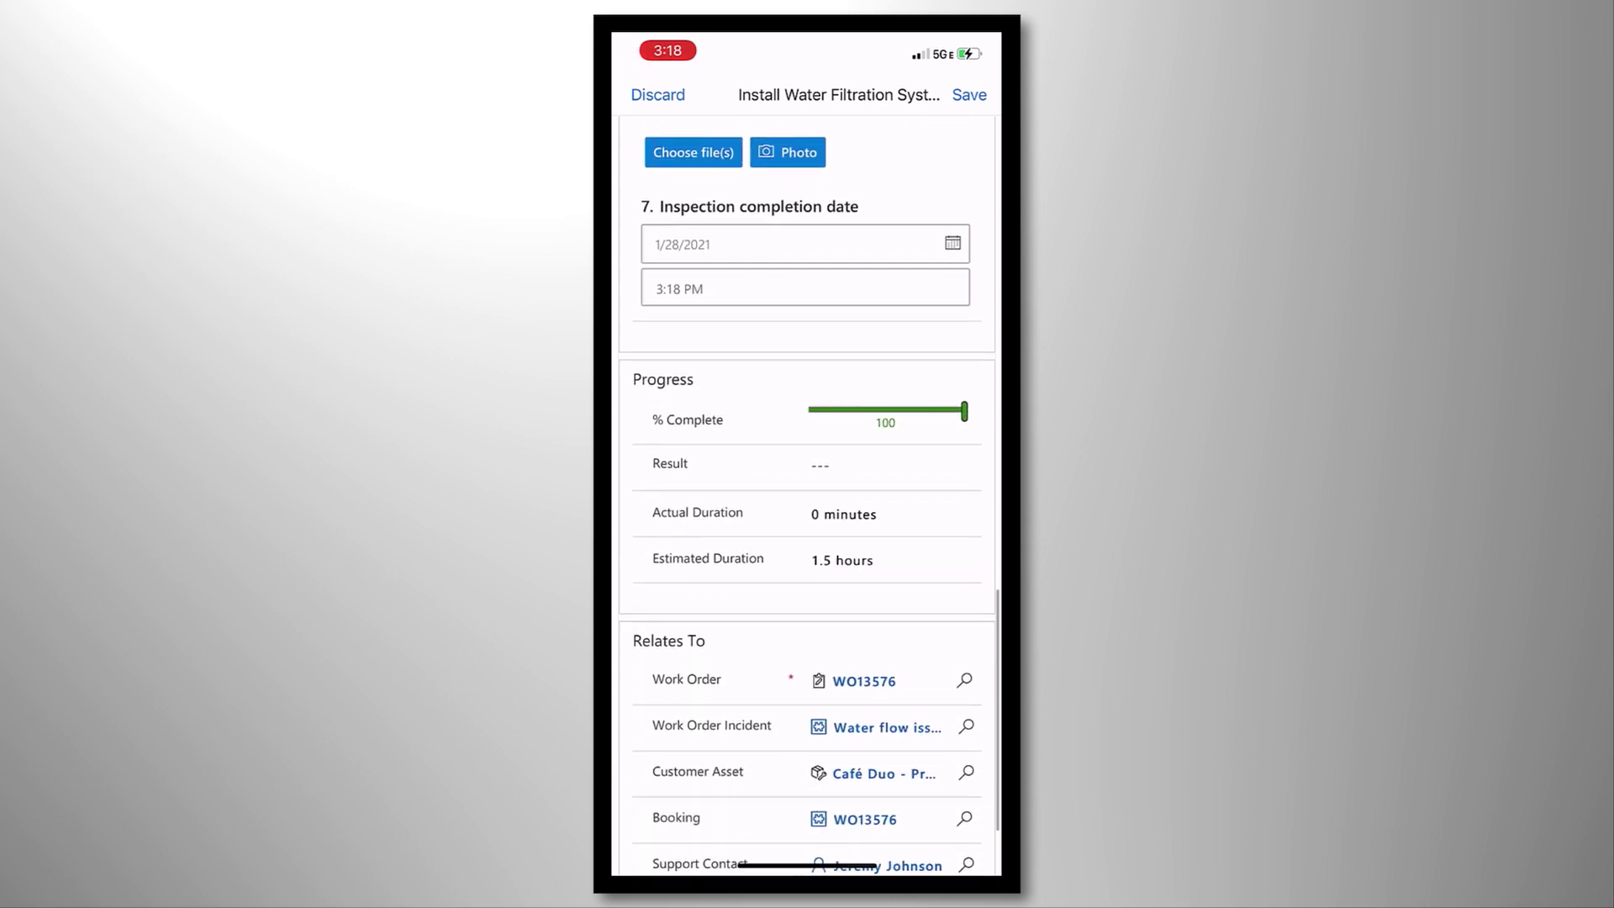
{"action": "left_click", "coordinate": [891, 465]}
{"action": "left_click", "coordinate": [807, 818]}
{"action": "left_click", "coordinate": [962, 652]}
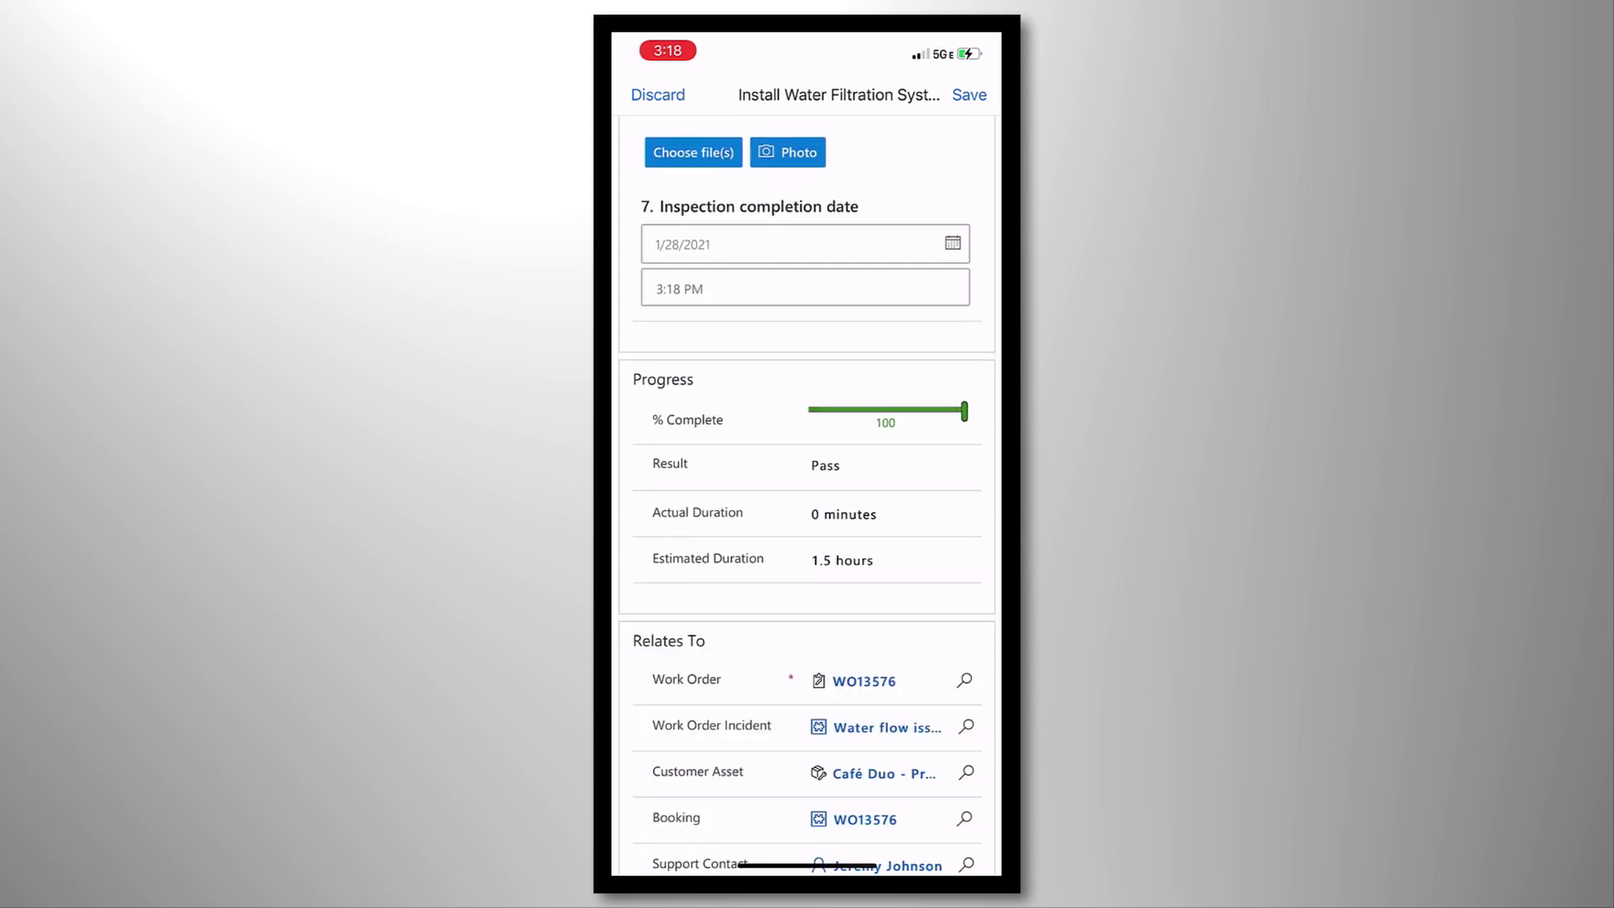
{"action": "scroll", "coordinate": [805, 496], "scroll_direction": "up", "scroll_amount": 15}
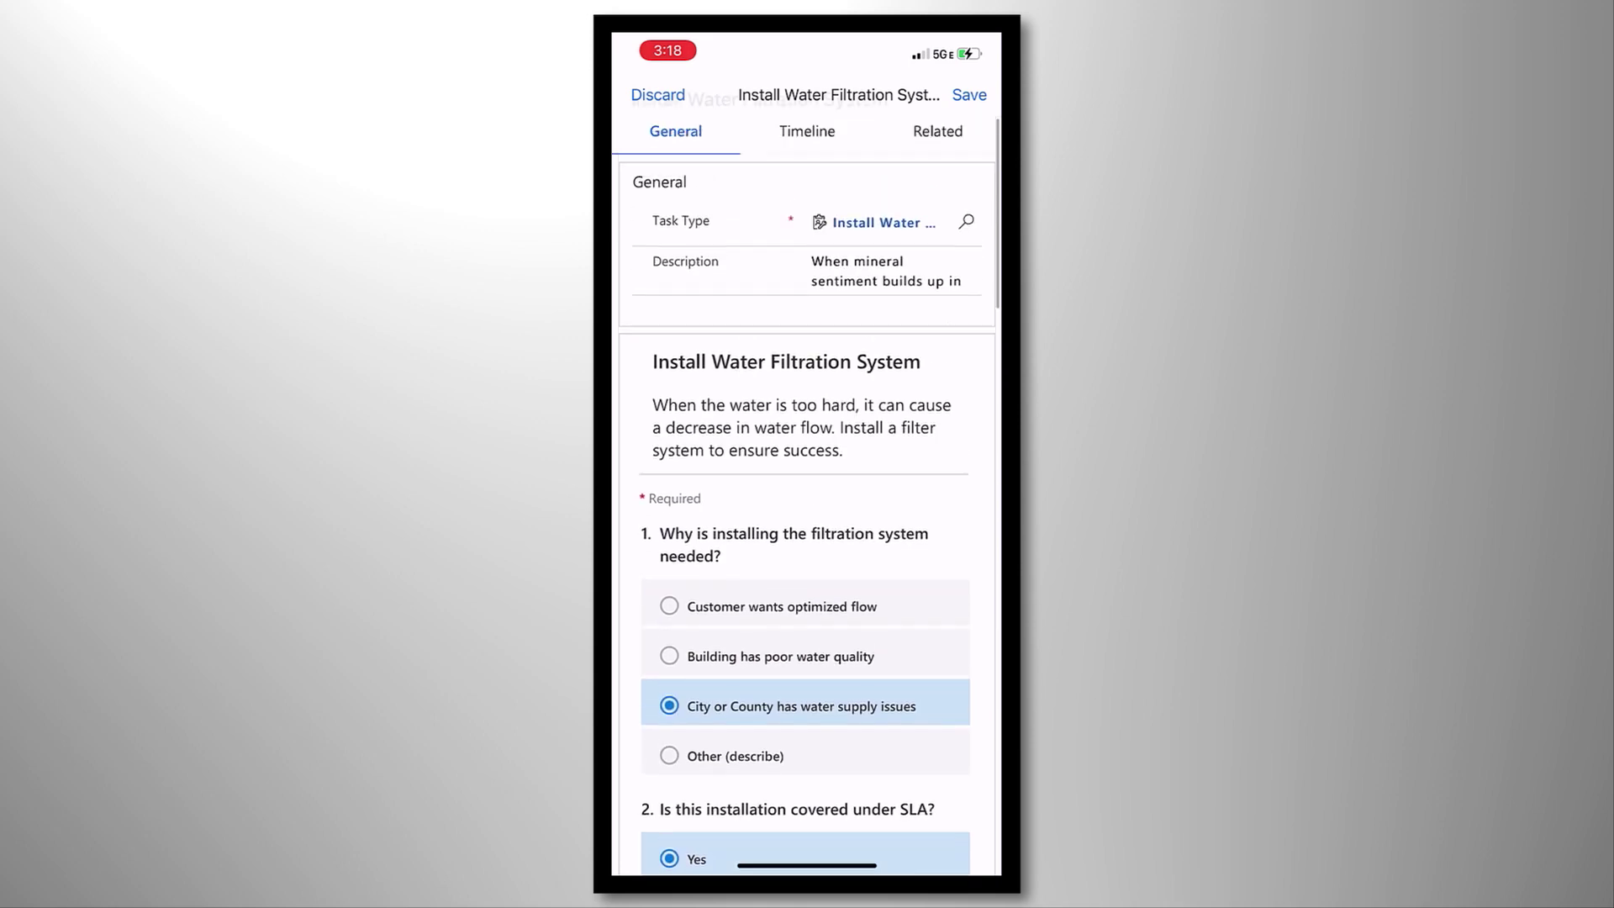
{"action": "left_click", "coordinate": [969, 94]}
{"action": "left_click", "coordinate": [865, 752]}
{"action": "mouse_move", "coordinate": [925, 505]}
{"action": "left_mouse_down"}
{"action": "mouse_move", "coordinate": [672, 504]}
{"action": "mouse_move", "coordinate": [694, 538]}
{"action": "mouse_move", "coordinate": [672, 433]}
{"action": "left_mouse_up"}
{"action": "scroll", "coordinate": [807, 504], "scroll_direction": "down", "scroll_amount": 6}
{"action": "scroll", "coordinate": [807, 420], "scroll_direction": "up", "scroll_amount": 1}
{"action": "left_click_drag", "start_coordinate": [791, 571], "coordinate": [795, 457]}
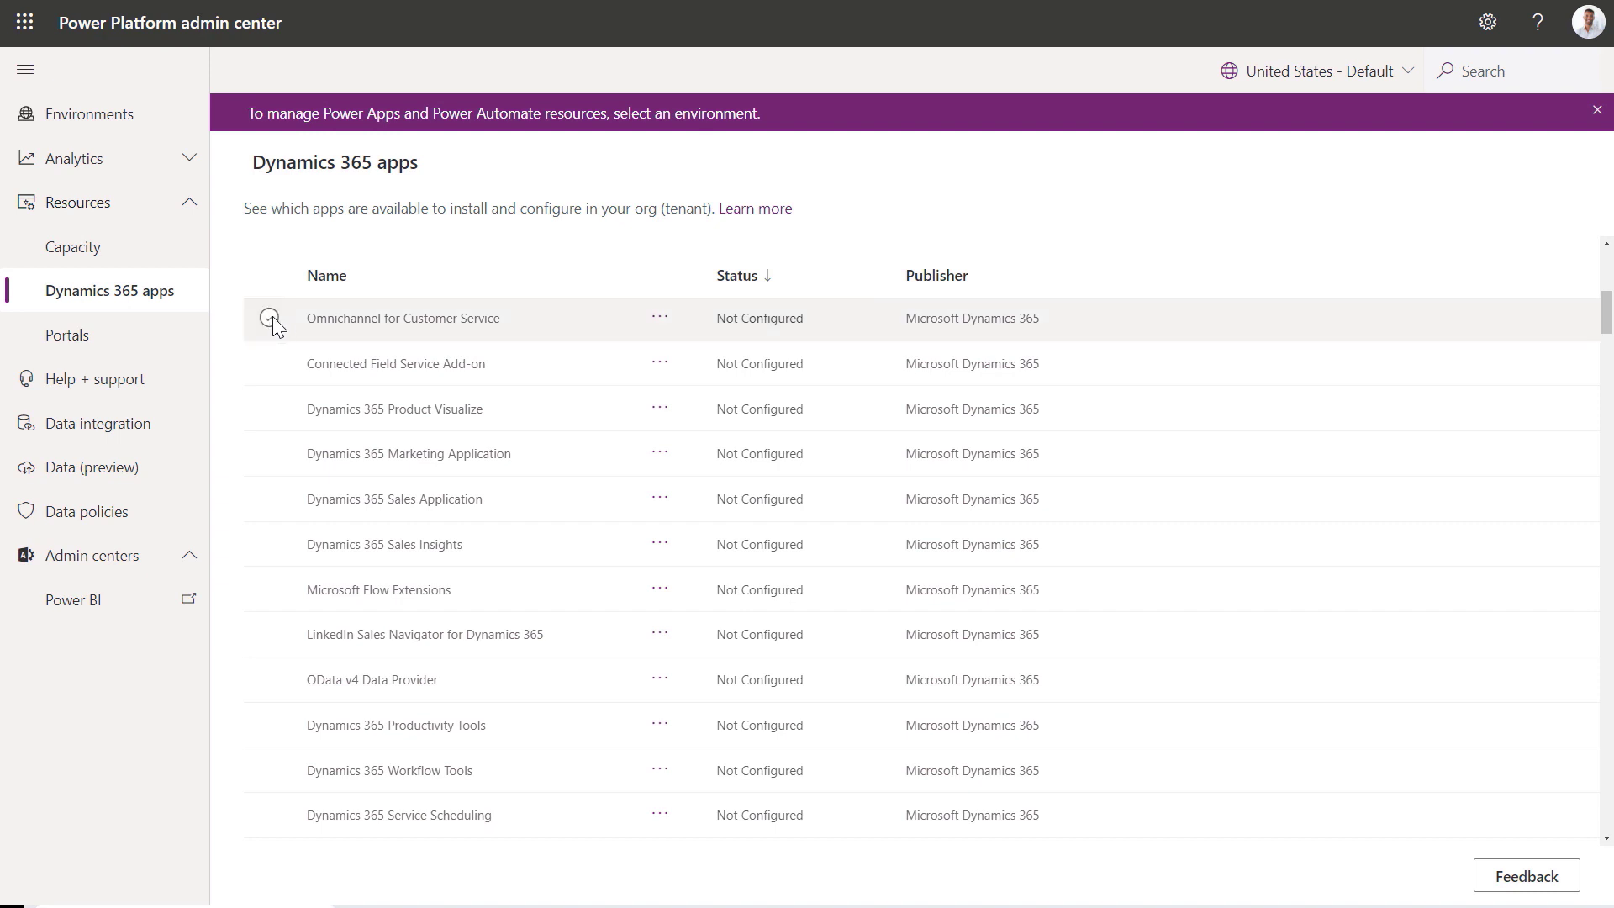
In the Power Platform admin center, select the Omnichannel for Customer Service app and open its management page
{"action": "left_click", "coordinate": [269, 318]}
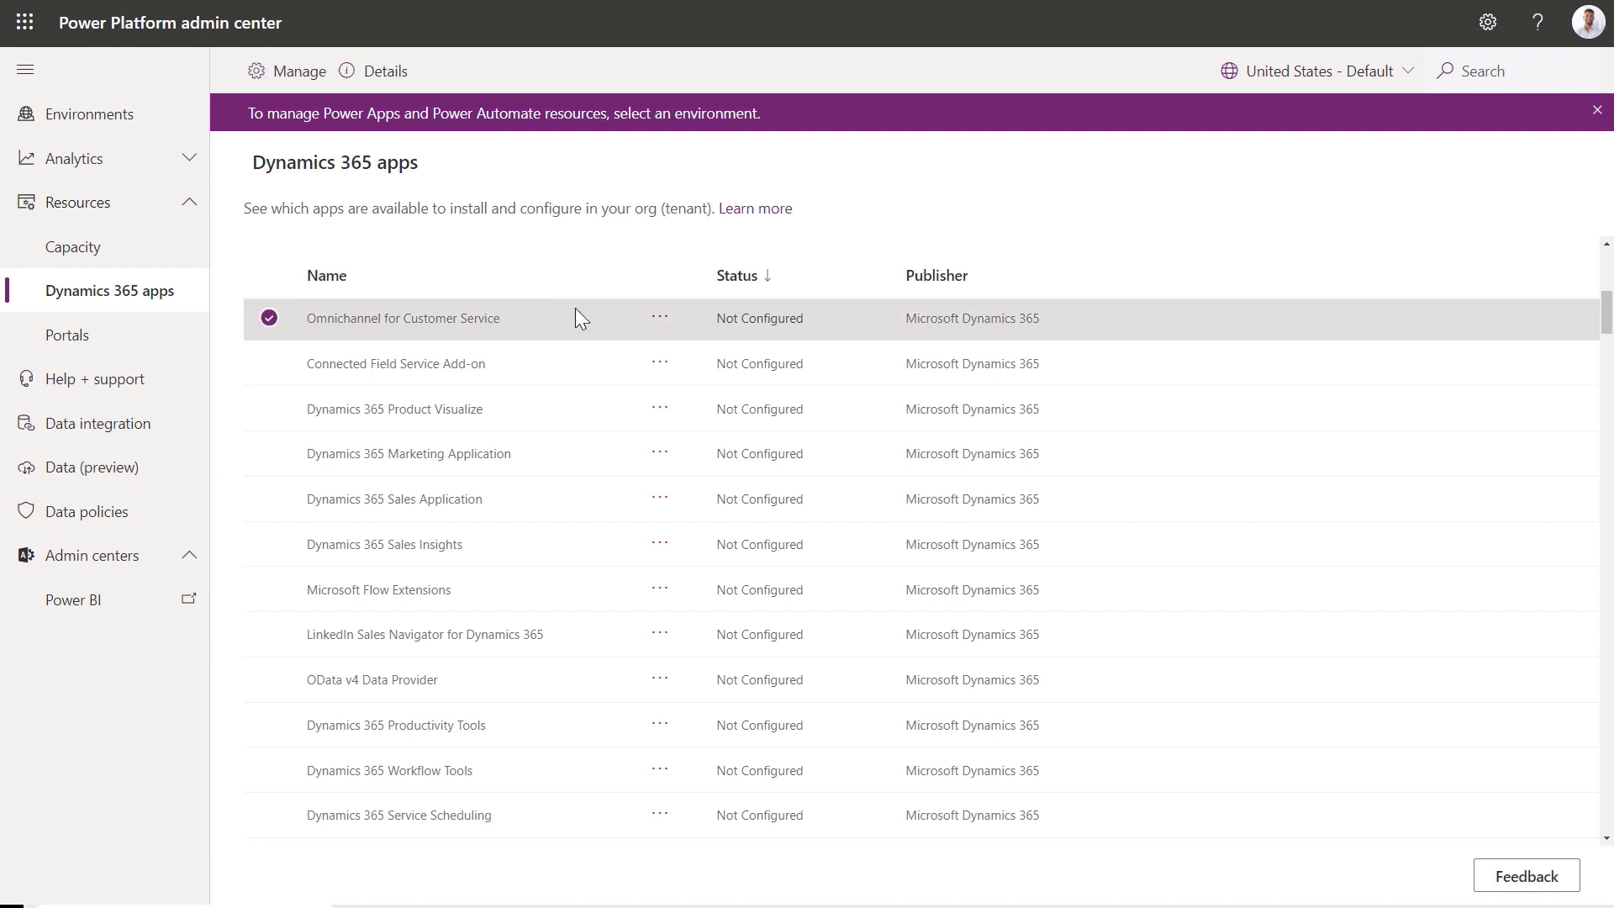
{"action": "left_click", "coordinate": [659, 320]}
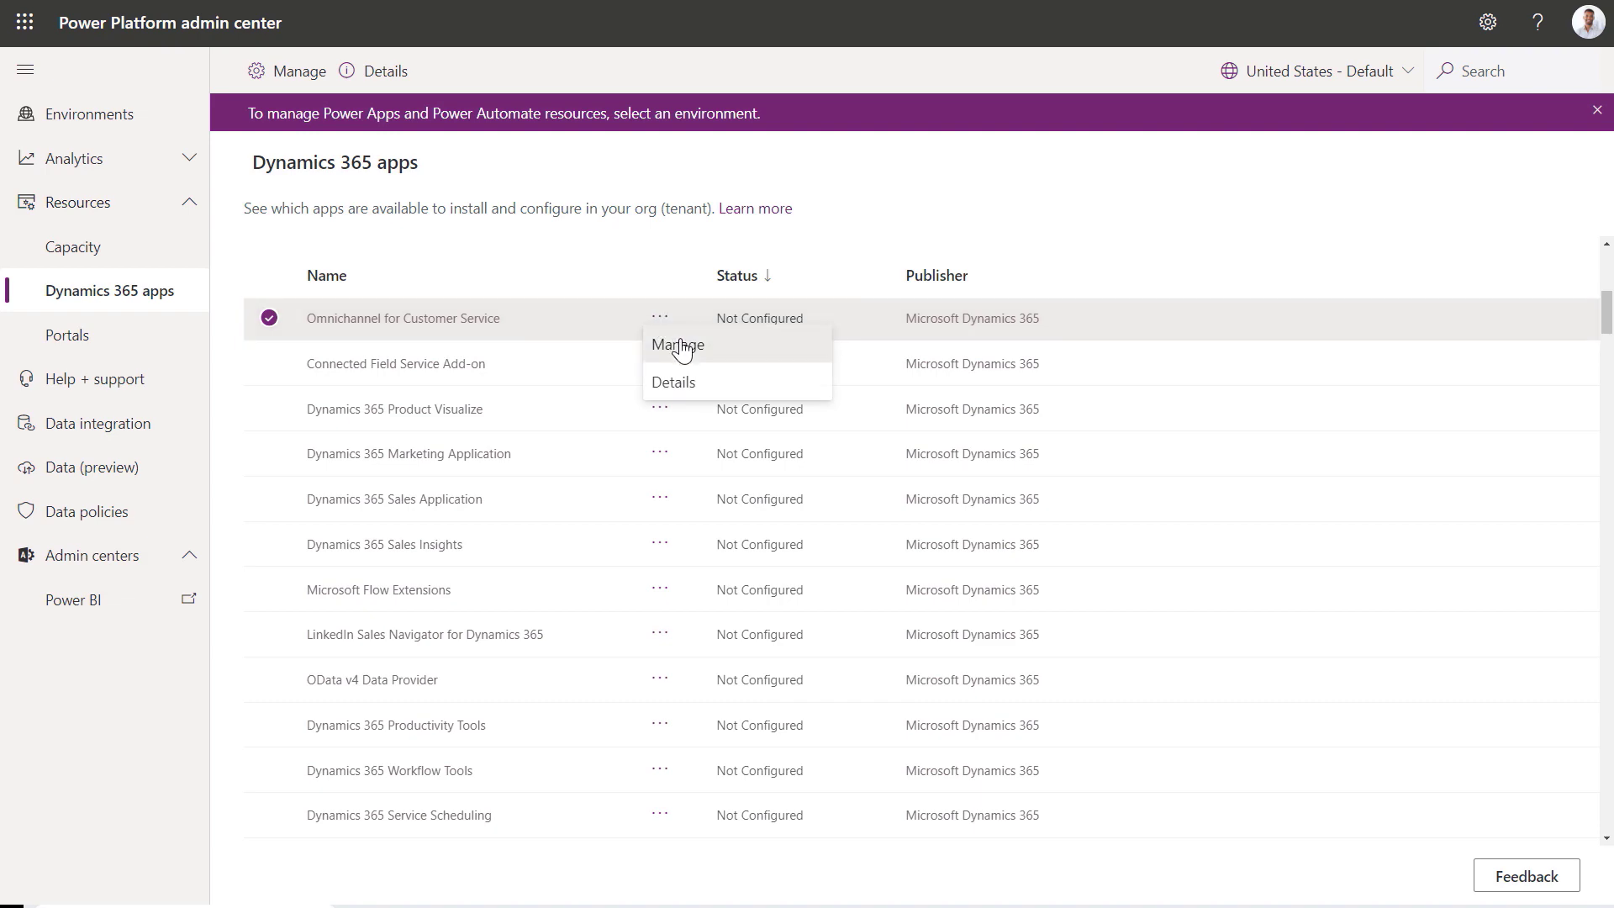
{"action": "left_click", "coordinate": [673, 334]}
{"action": "left_click", "coordinate": [814, 521]}
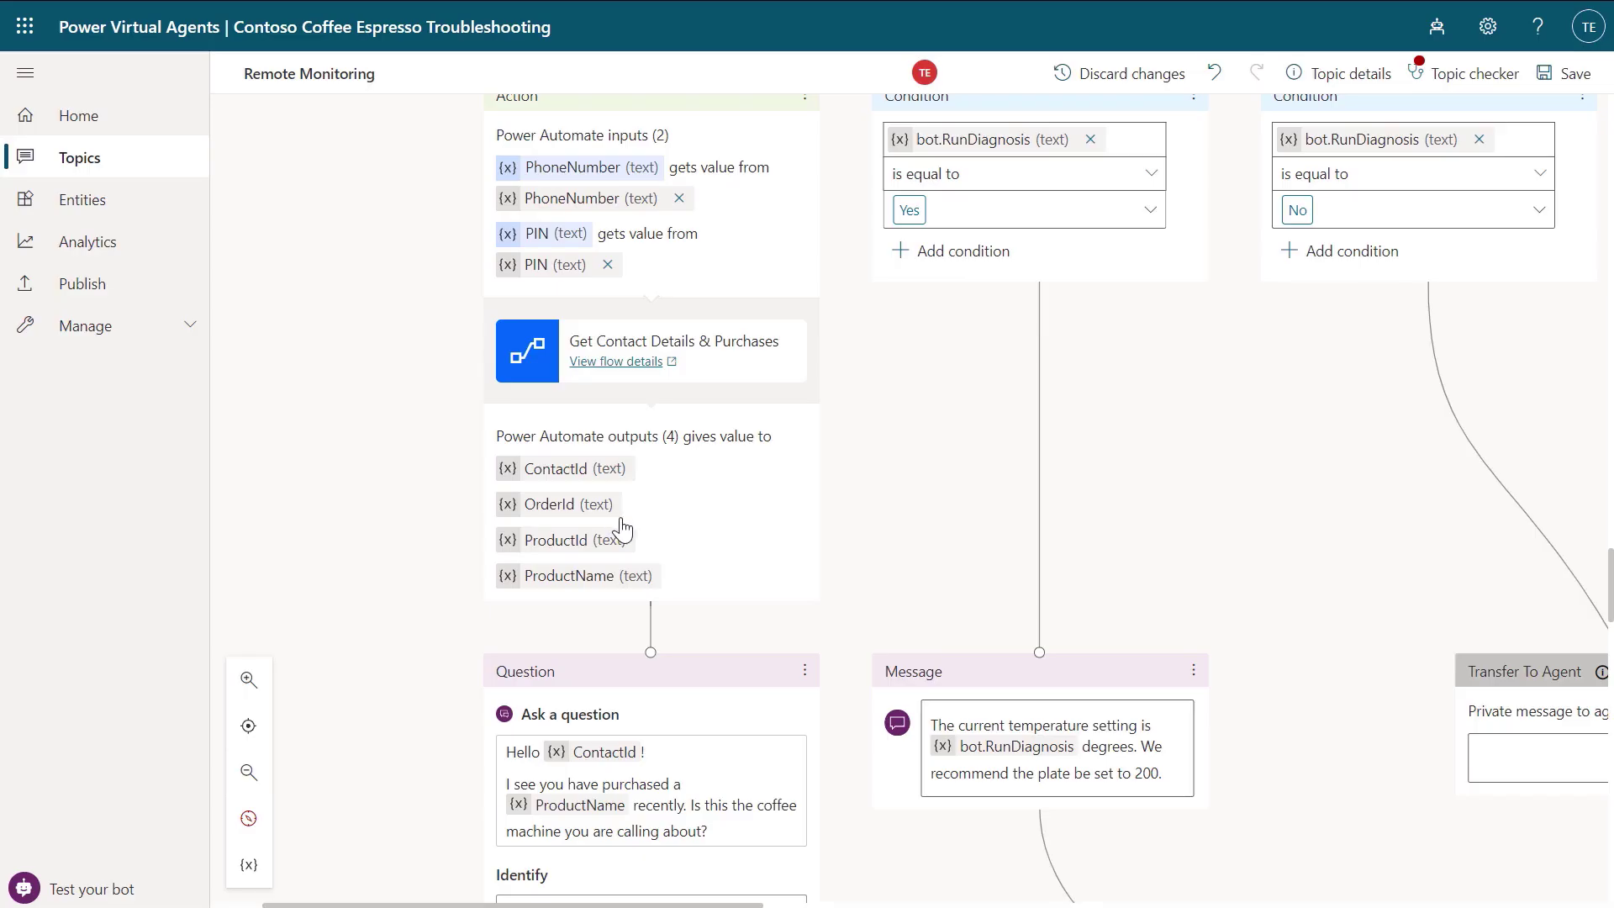
Examine the Remote Monitoring topic in Power Virtual Agents, from the contact details action through the coffee machine question, its conditions and follow-up nodes
{"action": "scroll", "coordinate": [839, 630], "scroll_direction": "down", "scroll_amount": 2}
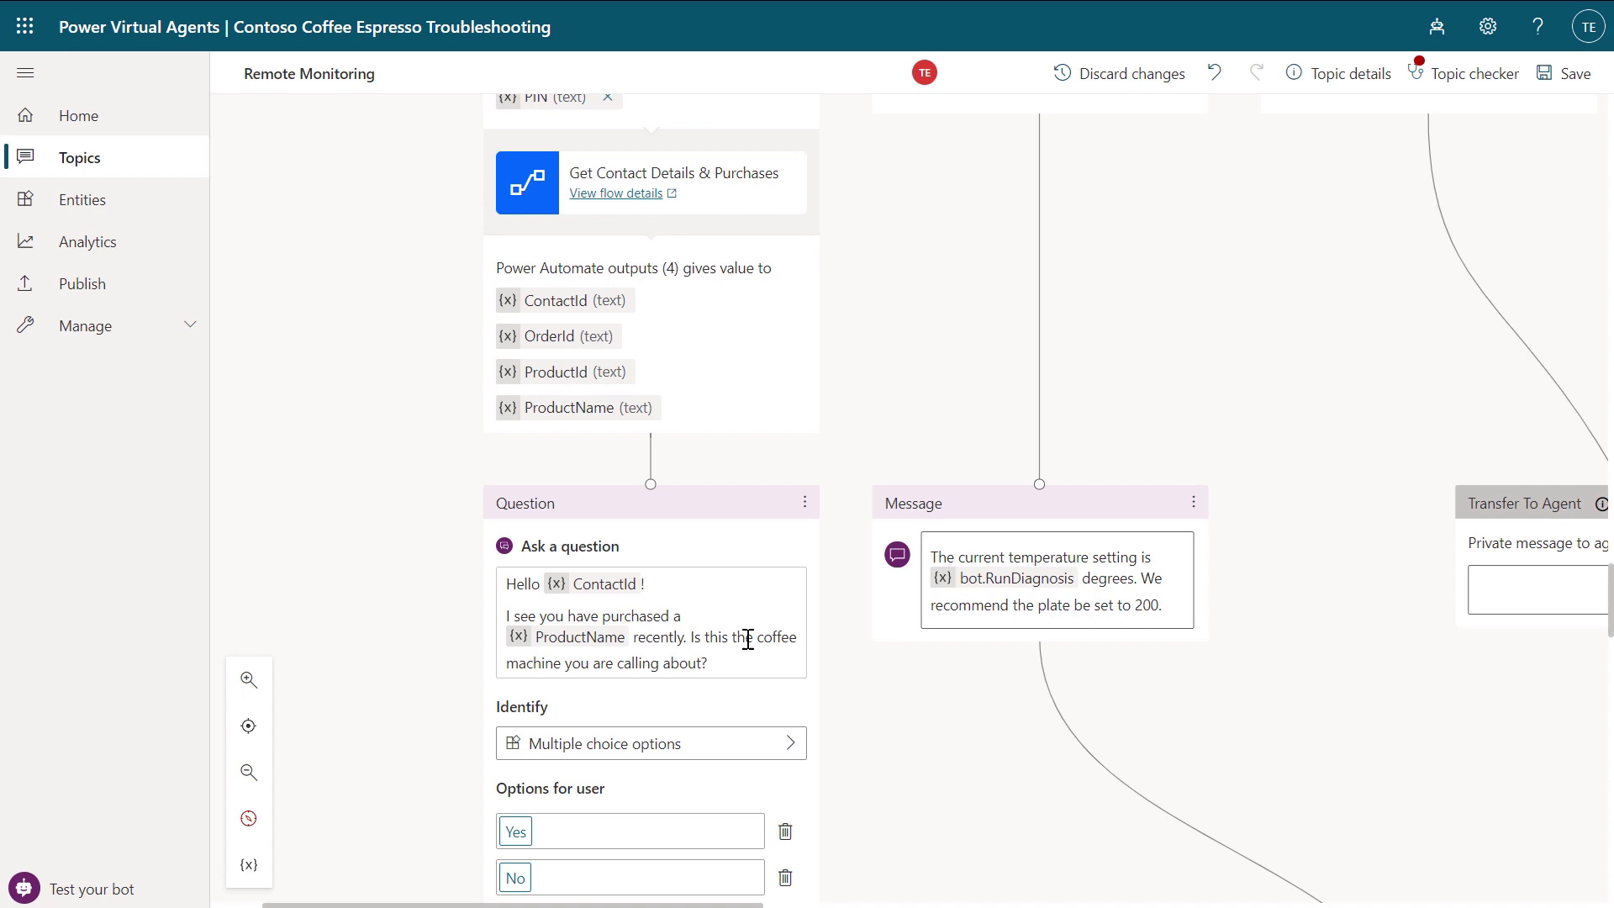
{"action": "scroll", "coordinate": [859, 668], "scroll_direction": "down", "scroll_amount": 5}
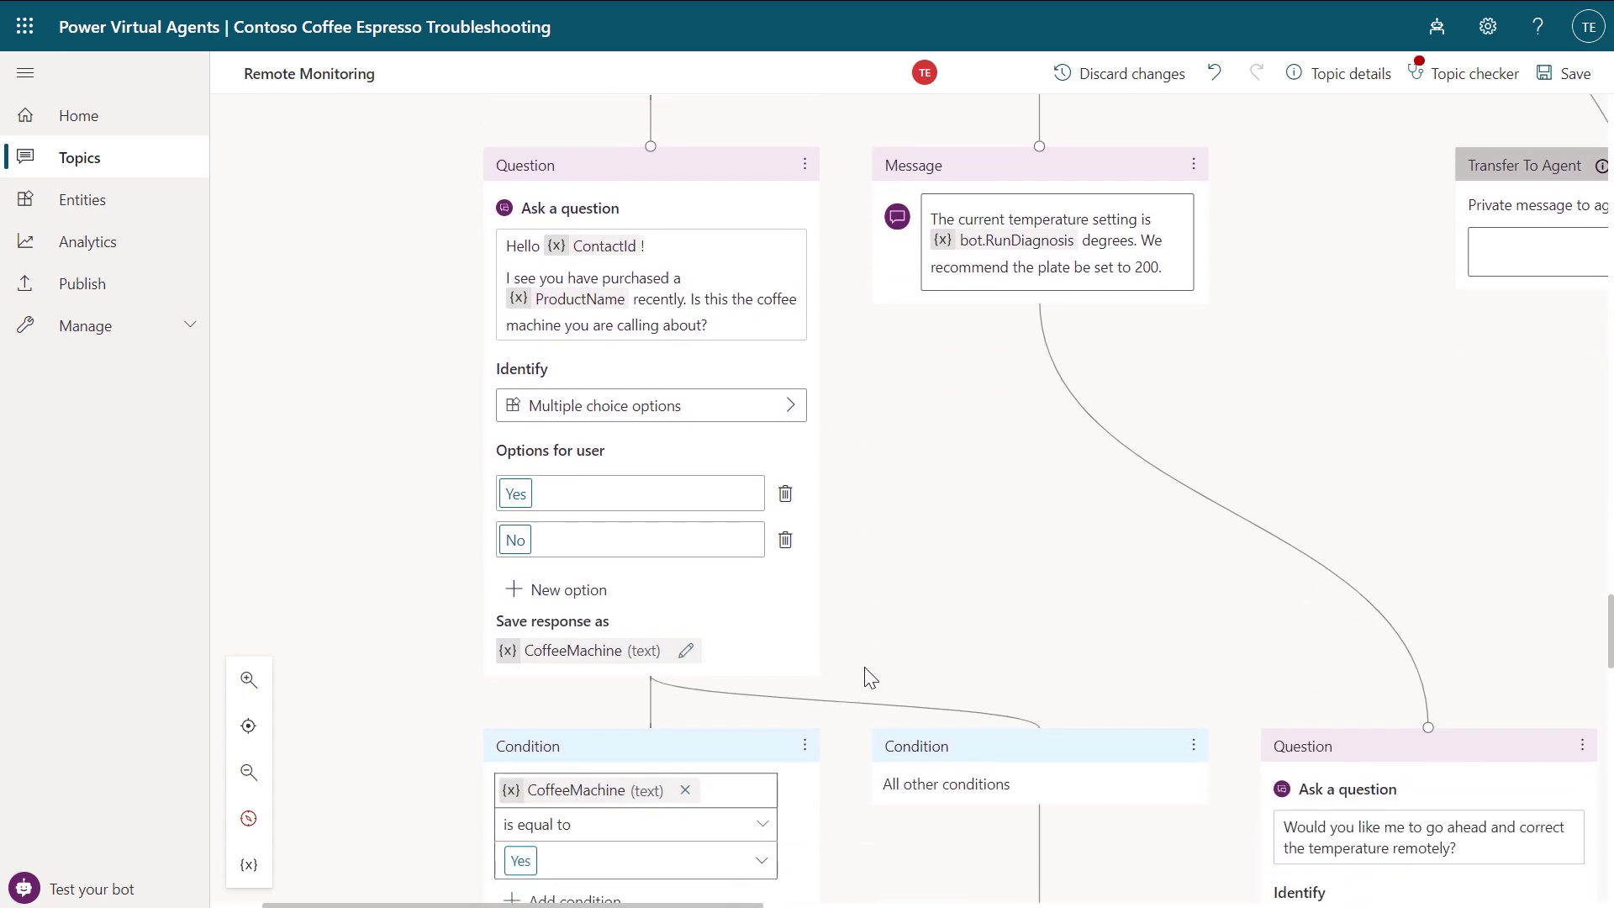
{"action": "scroll", "coordinate": [717, 778], "scroll_direction": "down", "scroll_amount": 4}
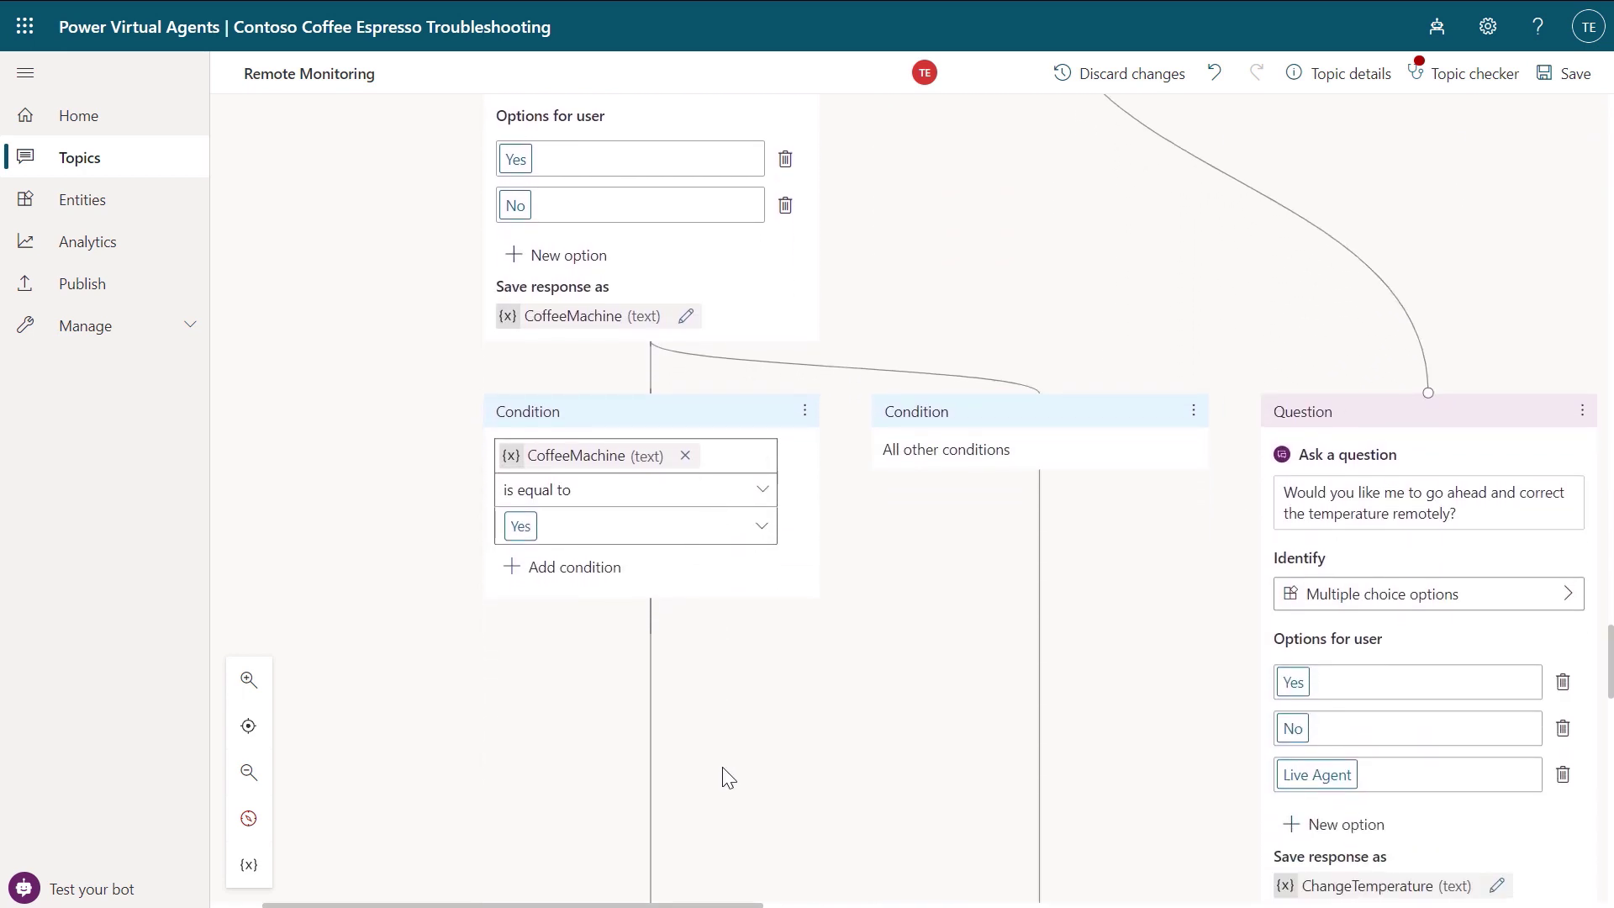
{"action": "scroll", "coordinate": [755, 765], "scroll_direction": "down", "scroll_amount": 1}
{"action": "scroll", "coordinate": [865, 746], "scroll_direction": "down", "scroll_amount": 2}
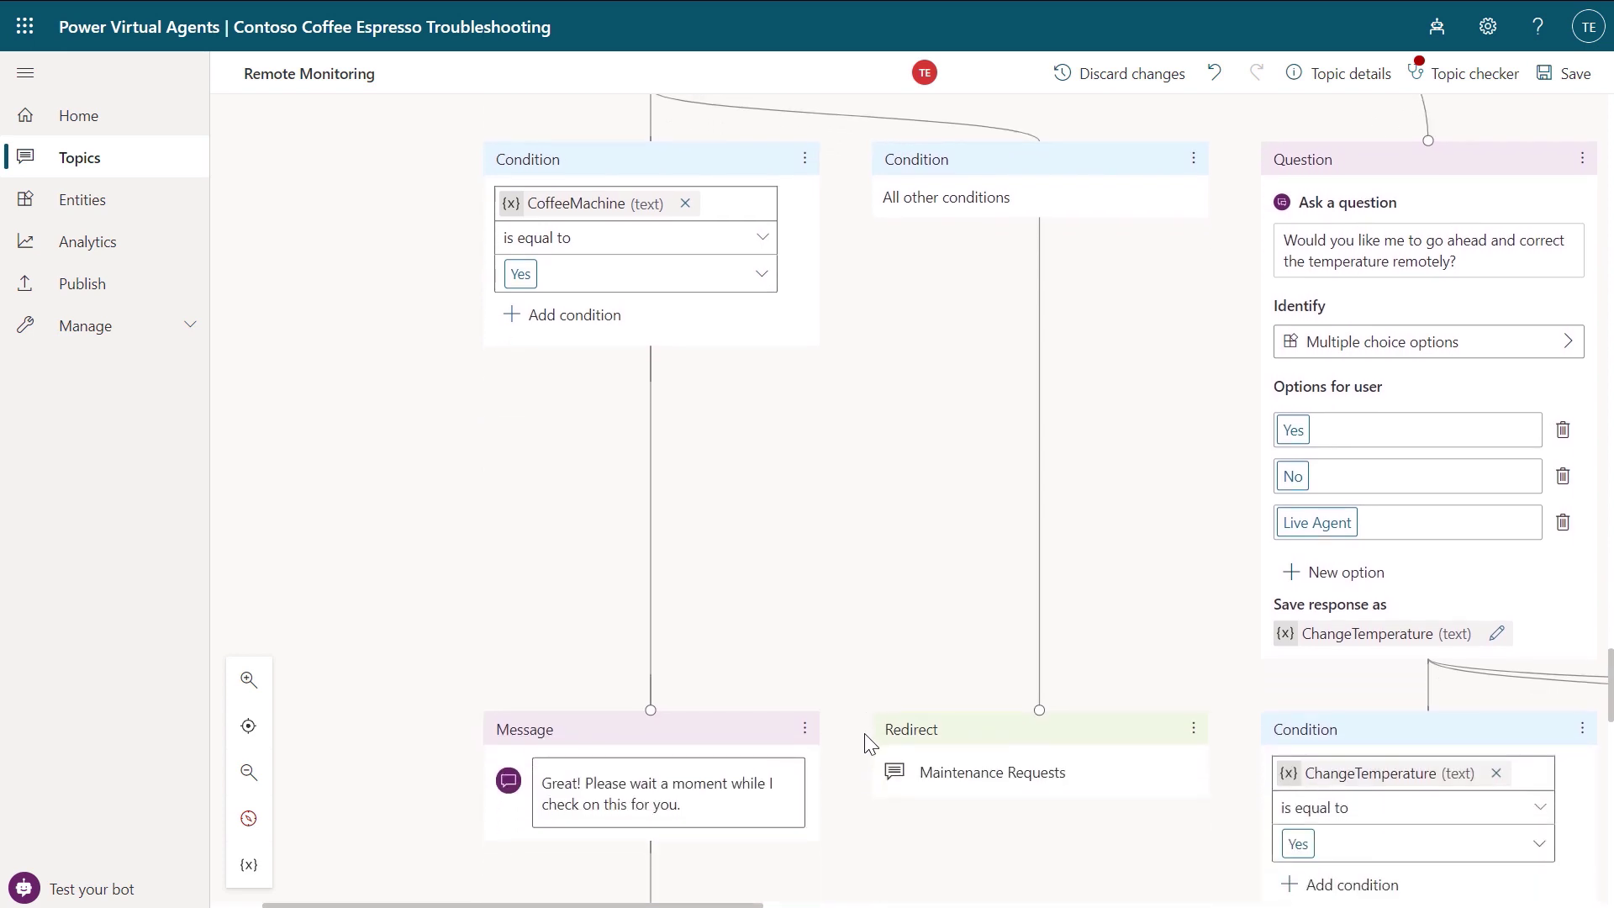
{"action": "scroll", "coordinate": [811, 743], "scroll_direction": "down", "scroll_amount": 2}
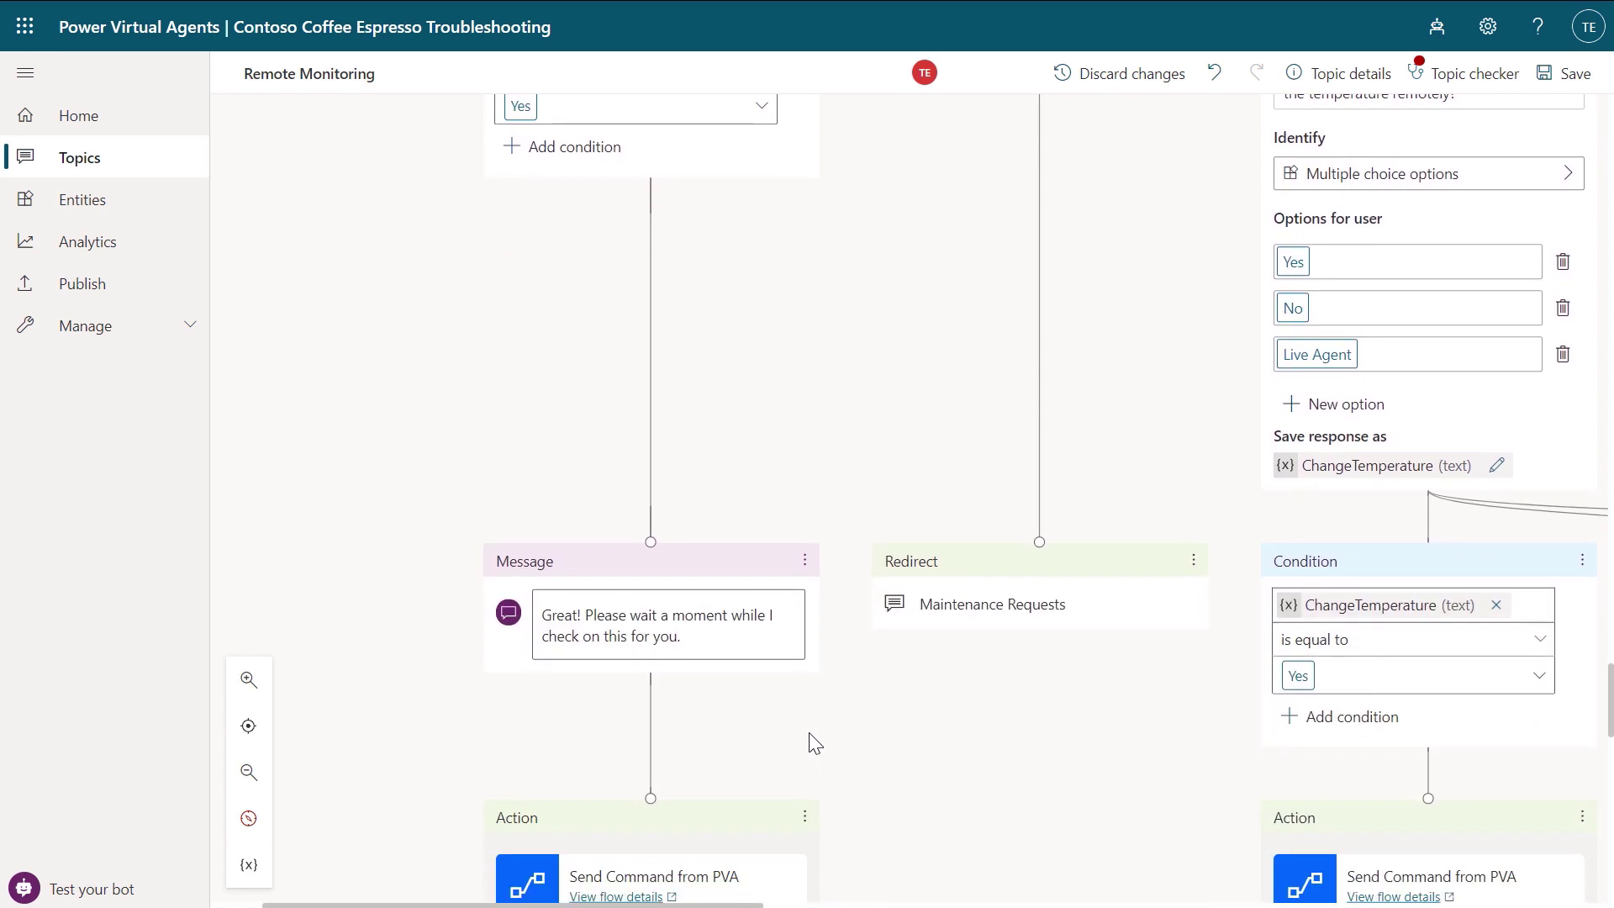
{"action": "scroll", "coordinate": [850, 739], "scroll_direction": "down", "scroll_amount": 1}
{"action": "scroll", "coordinate": [853, 739], "scroll_direction": "down", "scroll_amount": 1}
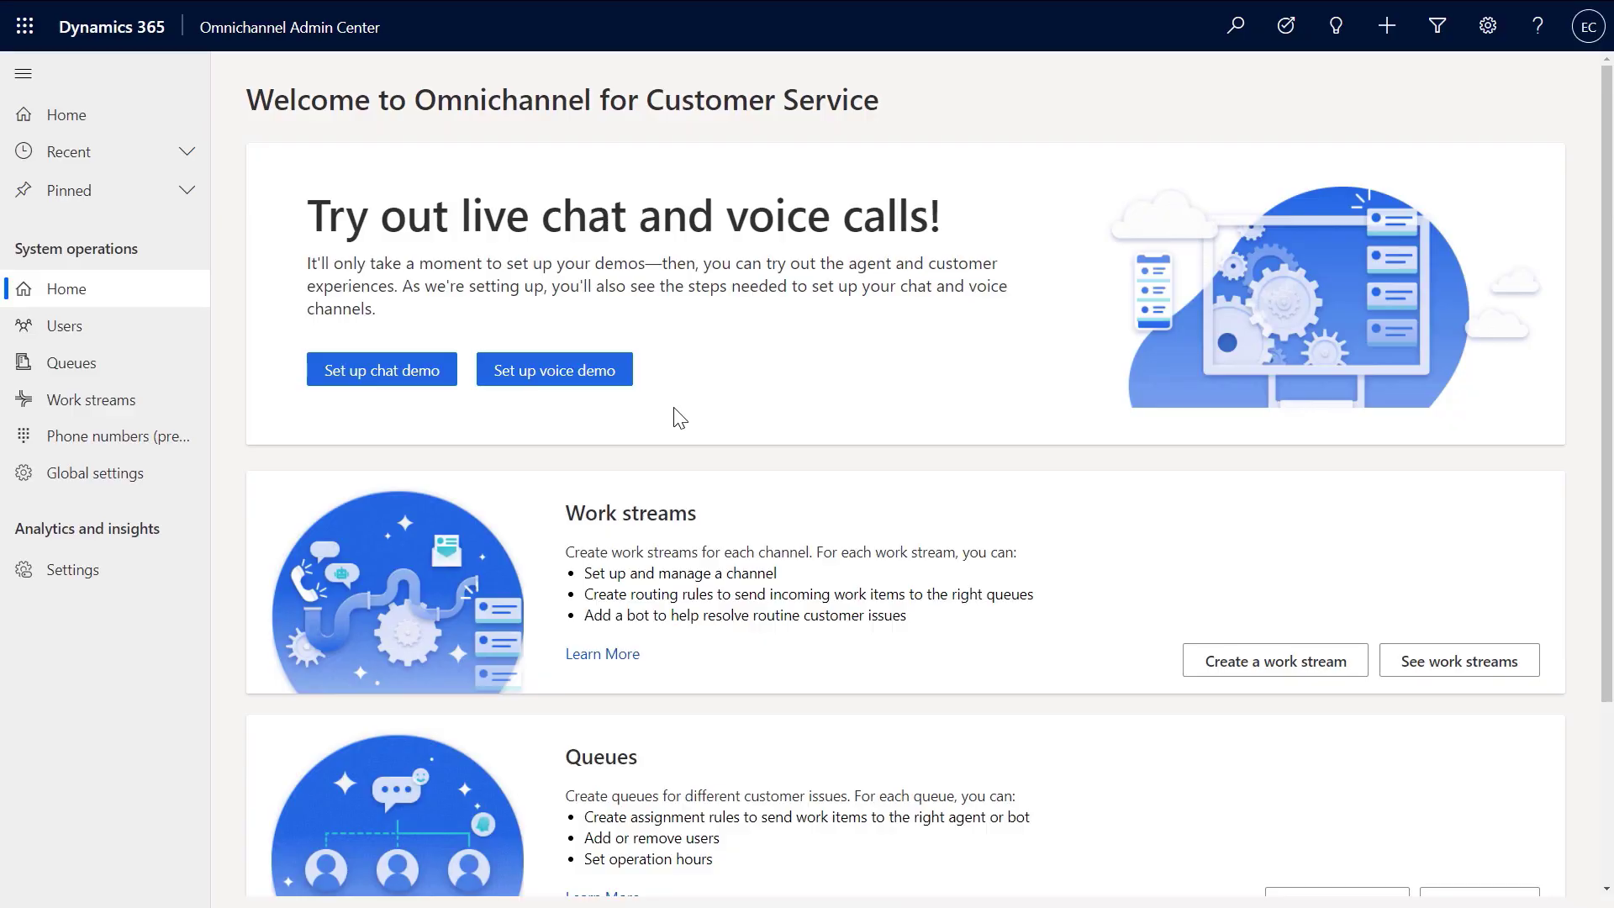
Set up the voice demo in the Omnichannel Admin Center and review its setup components
{"action": "left_click", "coordinate": [596, 380]}
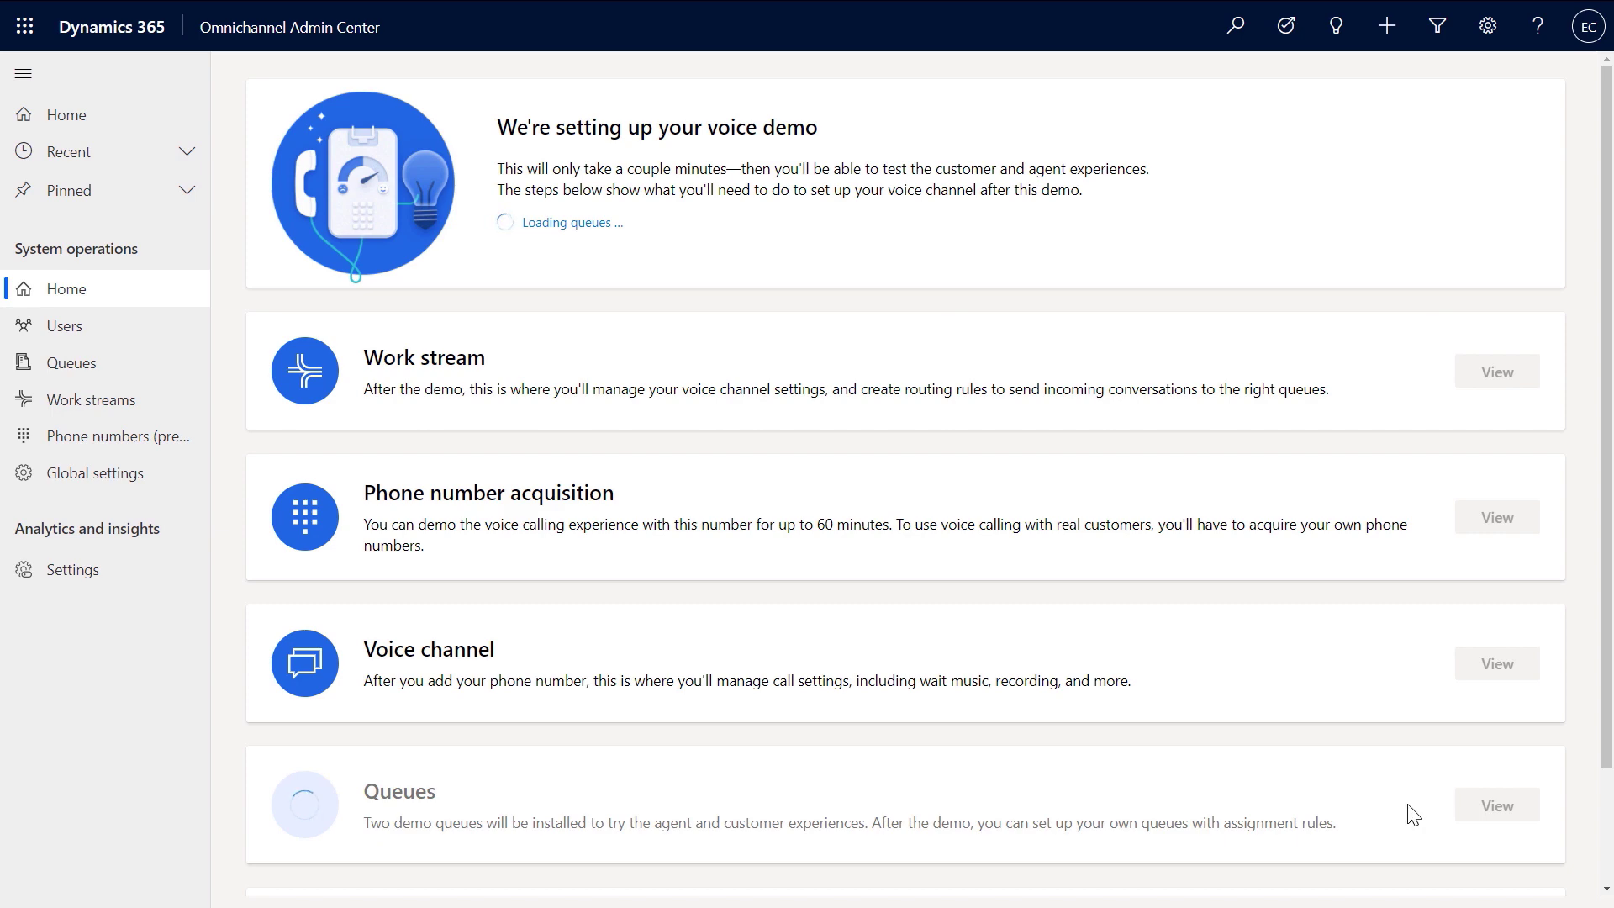
{"action": "scroll", "coordinate": [1388, 706], "scroll_direction": "down", "scroll_amount": 2}
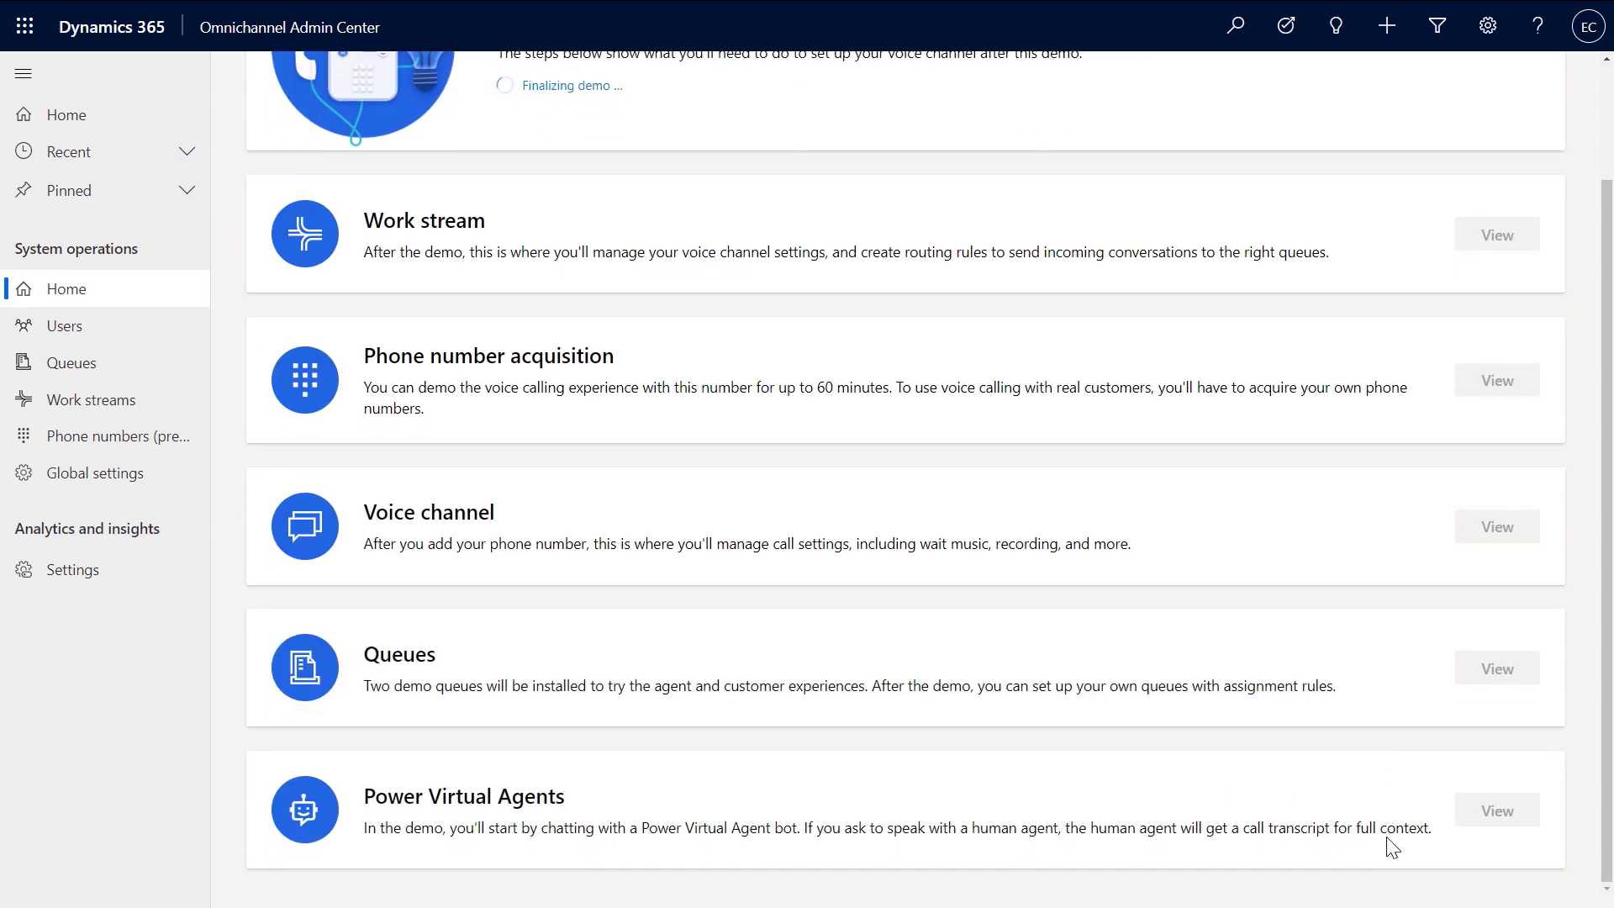
{"action": "scroll", "coordinate": [1582, 844], "scroll_direction": "up", "scroll_amount": 2}
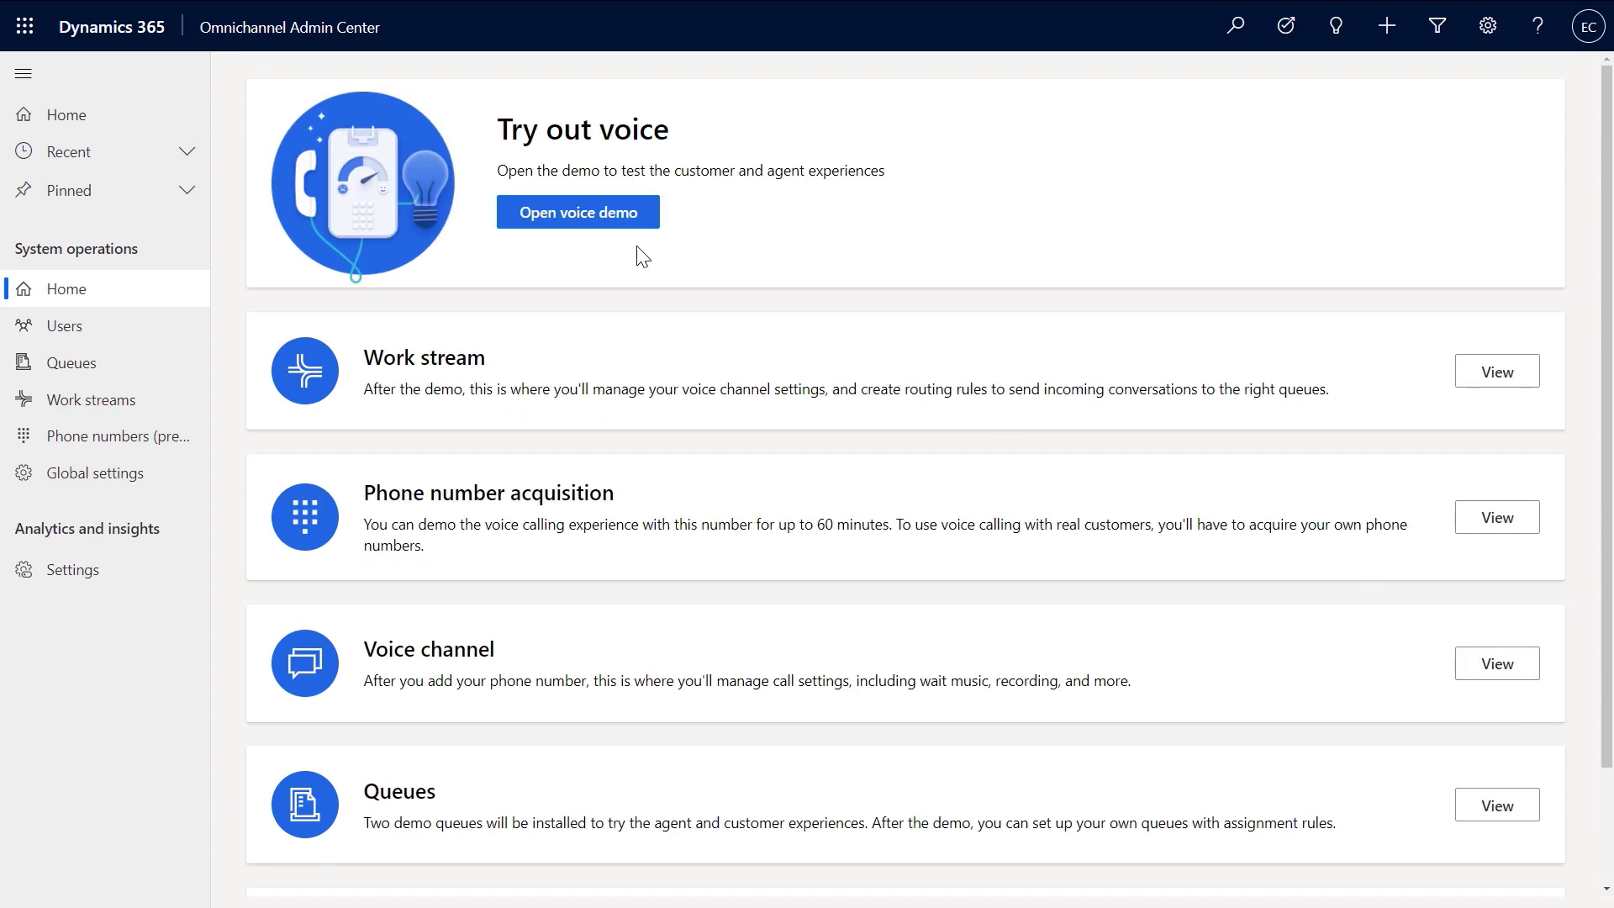
Open the voice demo and accept the incoming voice call request on the agent dashboard
{"action": "left_click", "coordinate": [588, 236]}
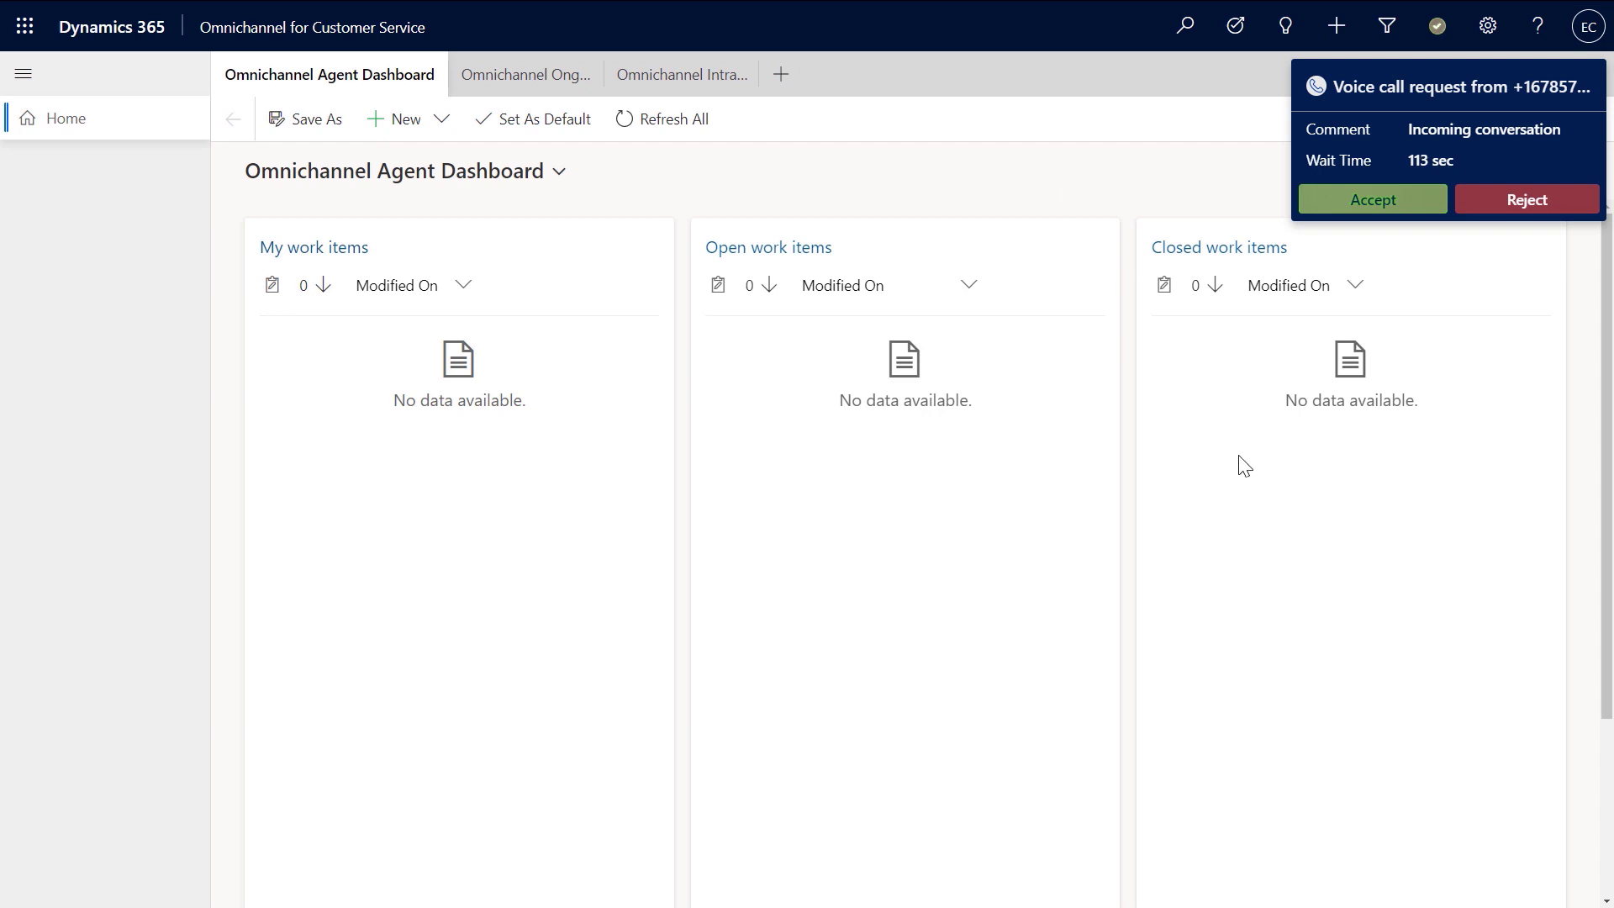
{"action": "left_click", "coordinate": [1374, 202]}
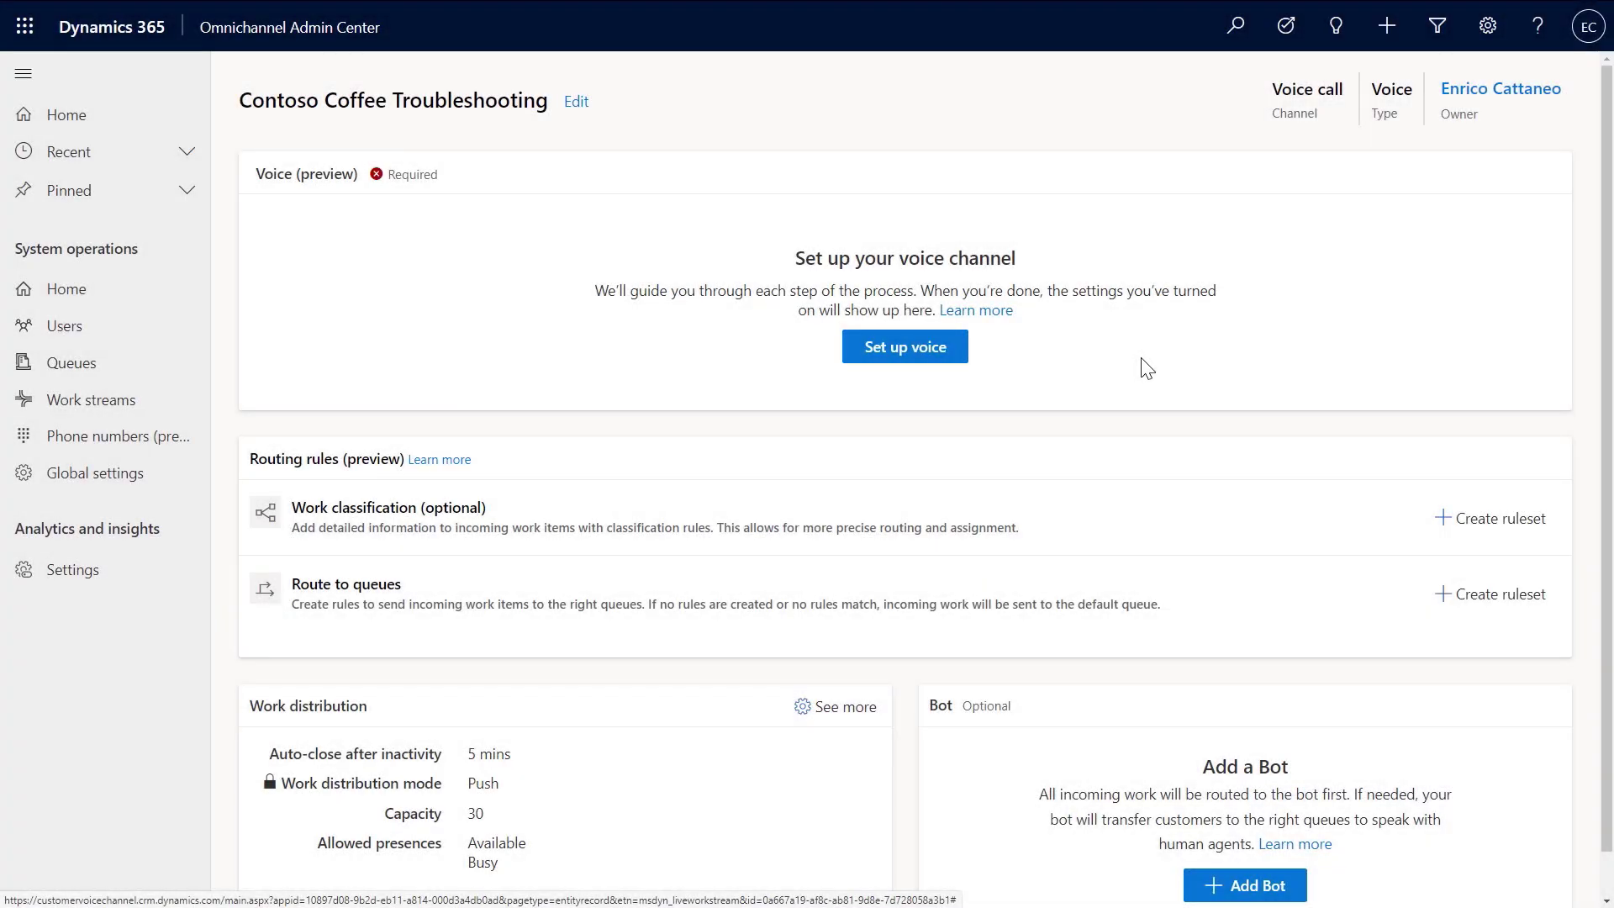
Start the voice channel setup for the Contoso Coffee Troubleshooting work stream
{"action": "left_click", "coordinate": [934, 363]}
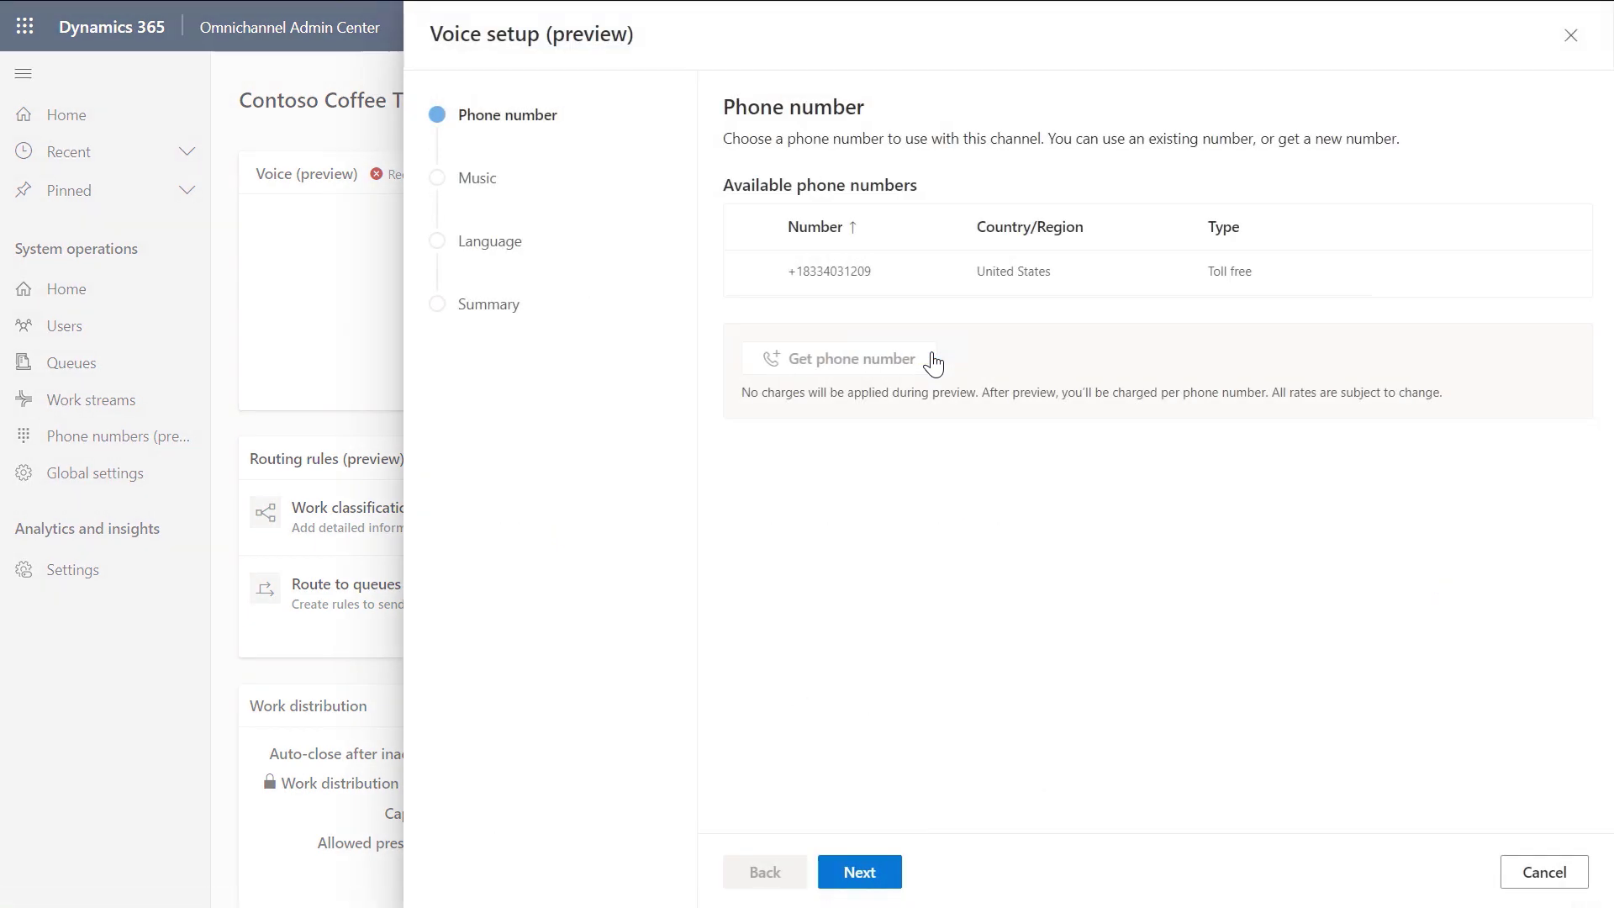